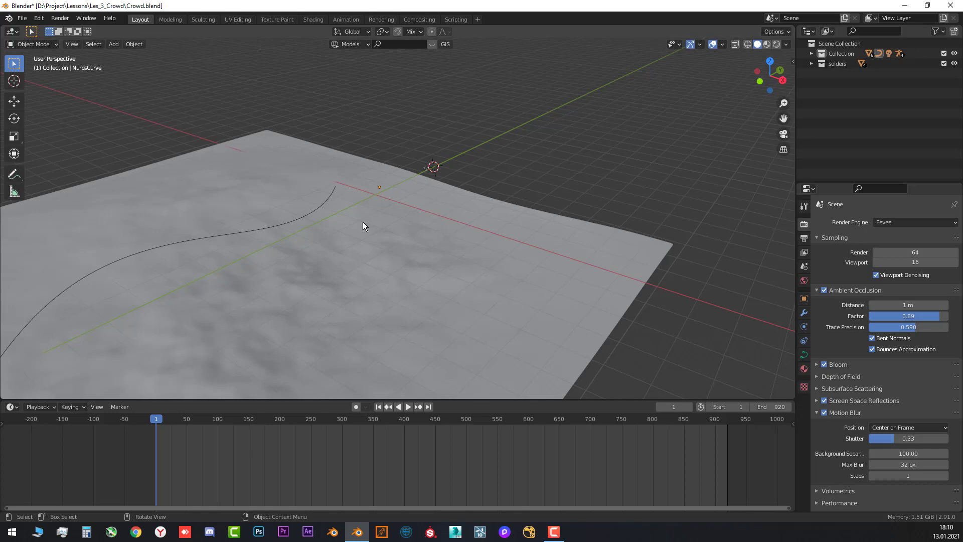
- Play the walk animation of the four knights beside the terrain and stop it after watching their movement
{"action": "middle_click_drag", "start_coordinate": [366, 223], "coordinate": [353, 245]}
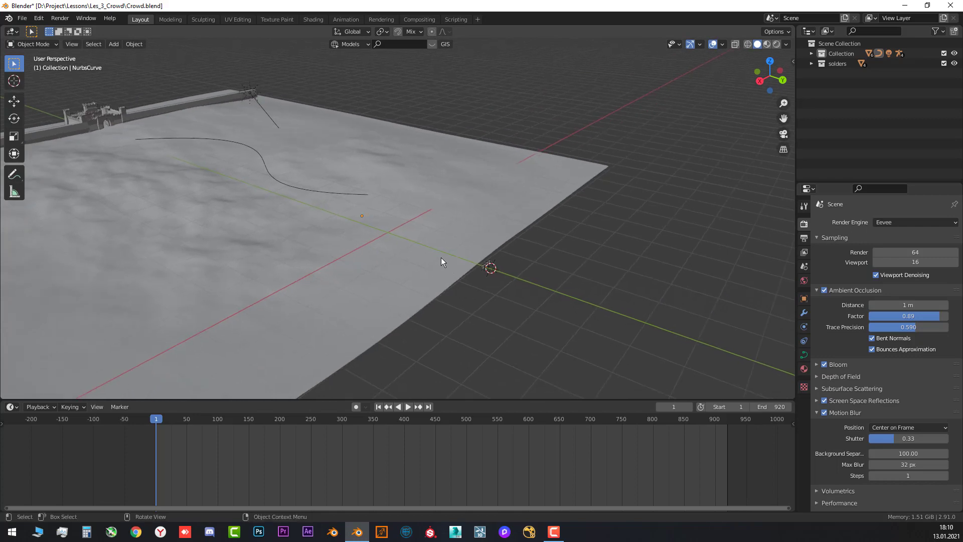
{"action": "middle_click_drag", "start_coordinate": [428, 258], "coordinate": [486, 255]}
{"action": "scroll", "coordinate": [453, 266], "scroll_direction": "up", "scroll_amount": 10}
{"action": "left_click", "coordinate": [460, 268]}
{"action": "scroll", "coordinate": [462, 264], "scroll_direction": "up", "scroll_amount": 4}
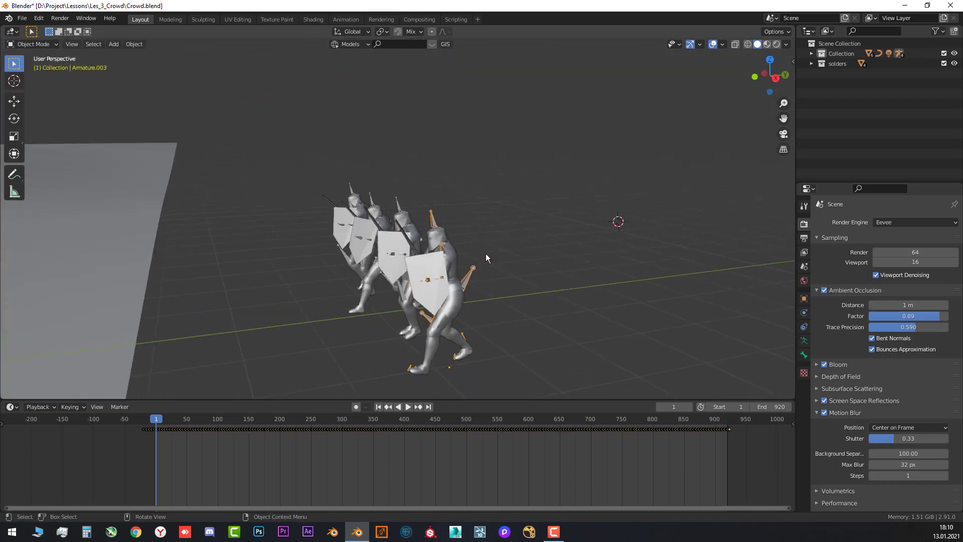
{"action": "left_click", "coordinate": [435, 273]}
{"action": "mouse_move", "coordinate": [435, 273]}
{"action": "middle_mouse_down"}
{"action": "mouse_move", "coordinate": [431, 266]}
{"action": "mouse_move", "coordinate": [448, 290]}
{"action": "mouse_move", "coordinate": [440, 272]}
{"action": "middle_mouse_up"}
{"action": "key", "text": "space"}
{"action": "scroll", "coordinate": [453, 294], "scroll_direction": "up", "scroll_amount": 5}
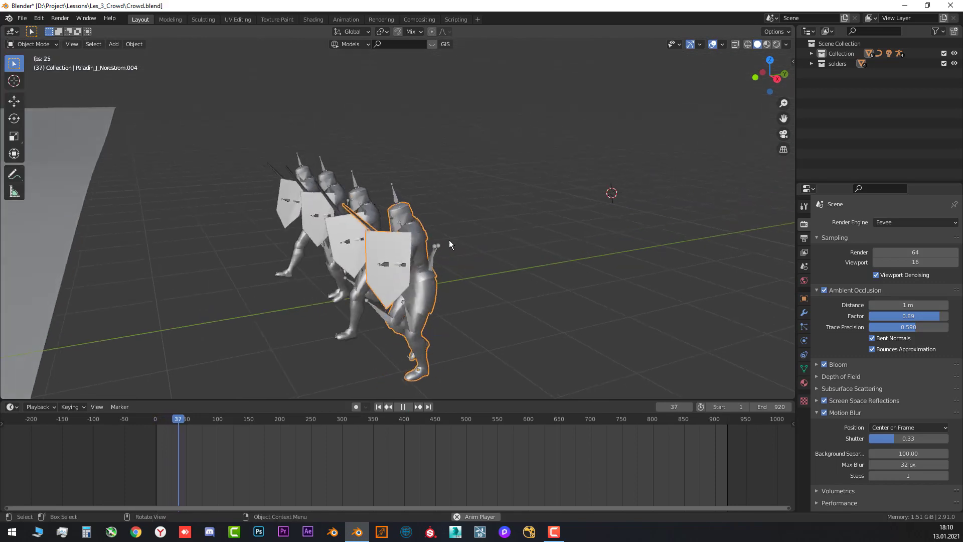
{"action": "left_click", "coordinate": [449, 240]}
{"action": "left_click", "coordinate": [465, 219]}
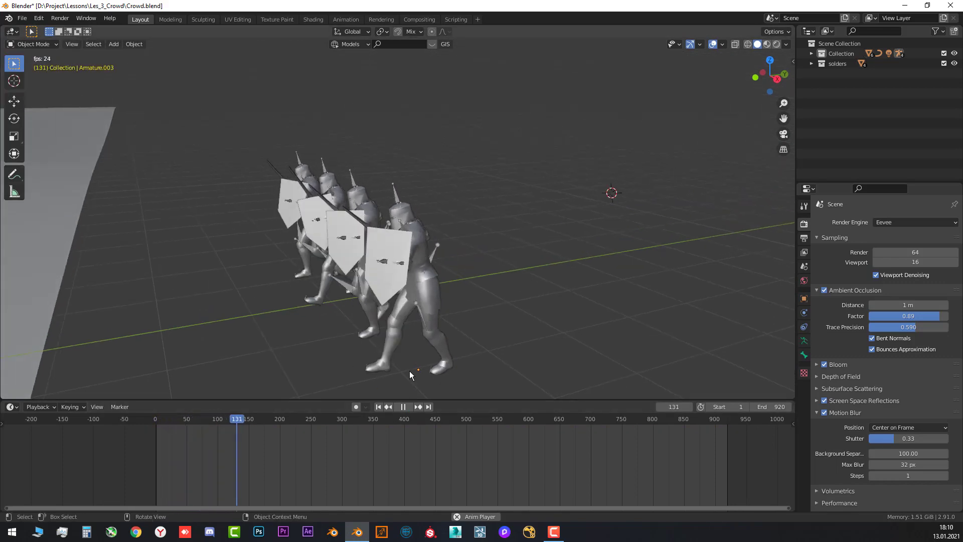
{"action": "left_click", "coordinate": [405, 407]}
{"action": "scroll", "coordinate": [391, 249], "scroll_direction": "down", "scroll_amount": 2}
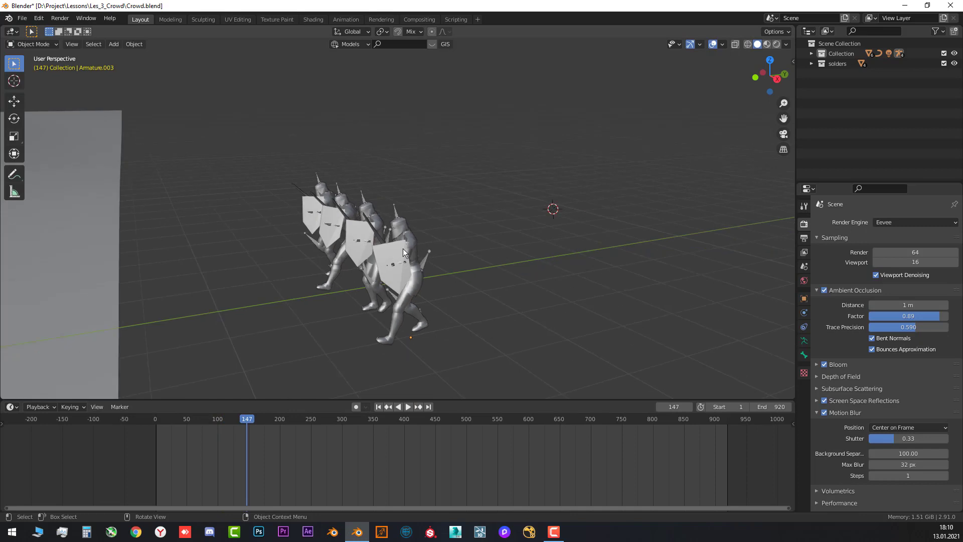
- Select the NURBS curve on the terrain and inspect its control points in Edit Mode
{"action": "mouse_move", "coordinate": [402, 248]}
{"action": "middle_mouse_down"}
{"action": "mouse_move", "coordinate": [351, 251]}
{"action": "mouse_move", "coordinate": [421, 248]}
{"action": "mouse_move", "coordinate": [407, 261]}
{"action": "mouse_move", "coordinate": [425, 249]}
{"action": "mouse_move", "coordinate": [402, 254]}
{"action": "middle_mouse_up"}
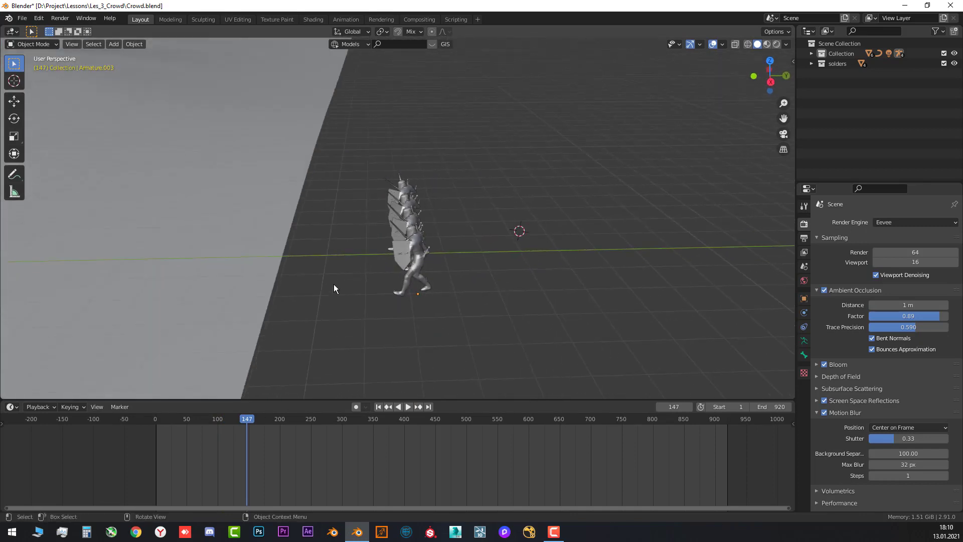
{"action": "middle_click_drag", "start_coordinate": [334, 289], "coordinate": [390, 296]}
{"action": "scroll", "coordinate": [389, 291], "scroll_direction": "down", "scroll_amount": 6}
{"action": "middle_click_drag", "start_coordinate": [293, 263], "coordinate": [426, 261], "text": "shift"}
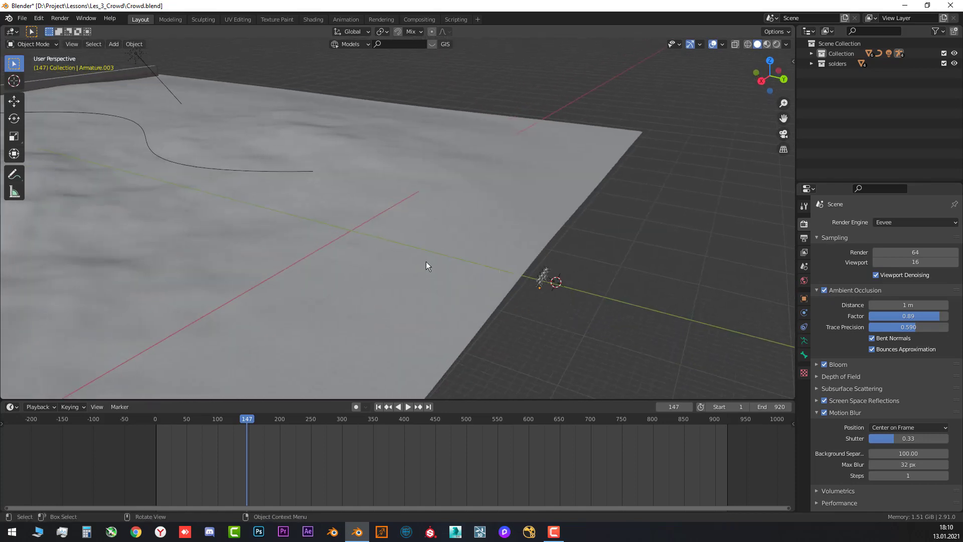
{"action": "scroll", "coordinate": [425, 261], "scroll_direction": "down", "scroll_amount": 3}
{"action": "scroll", "coordinate": [260, 192], "scroll_direction": "up", "scroll_amount": 2}
{"action": "left_click", "coordinate": [260, 191]}
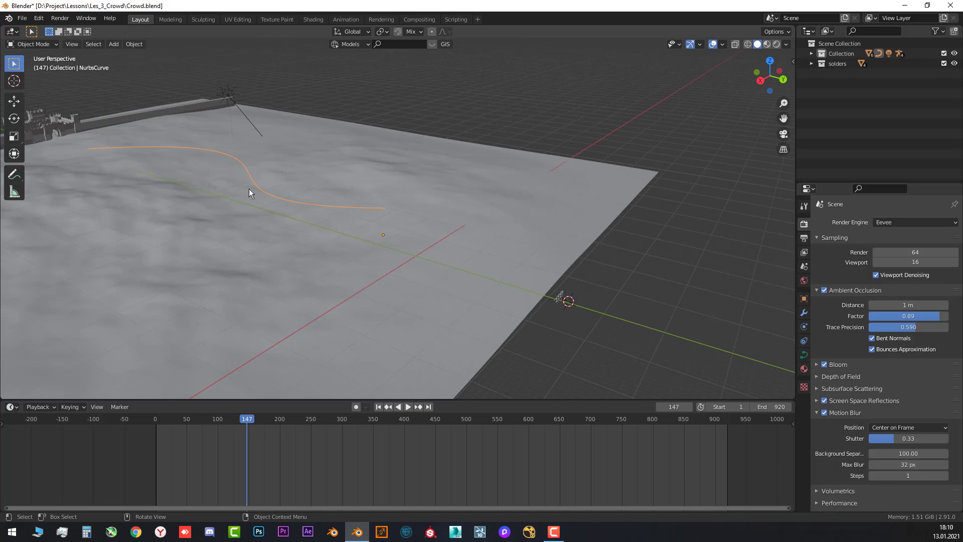
{"action": "middle_click_drag", "start_coordinate": [267, 209], "coordinate": [300, 197]}
{"action": "key", "text": "Tab"}
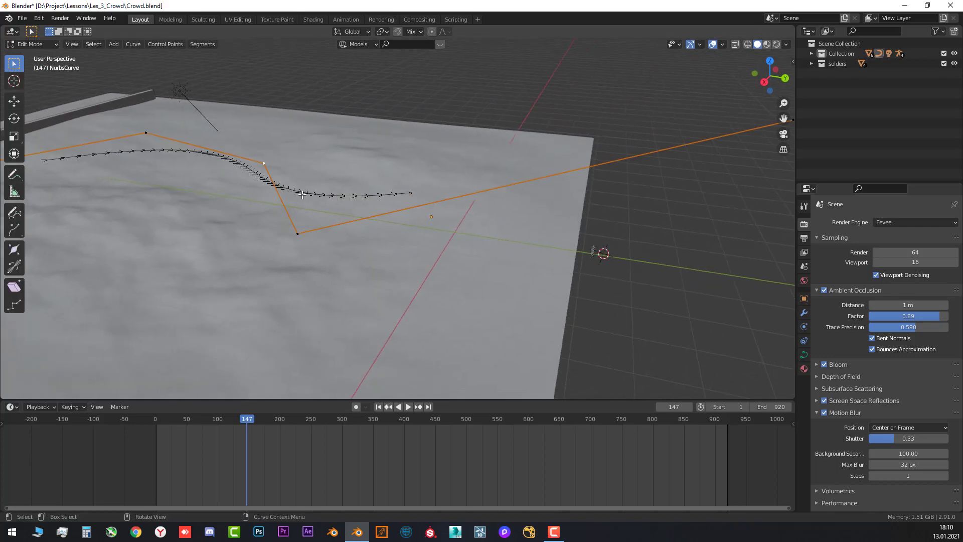
{"action": "key", "text": "Tab"}
{"action": "key", "text": "shift+a"}
{"action": "mouse_move", "coordinate": [291, 207]}
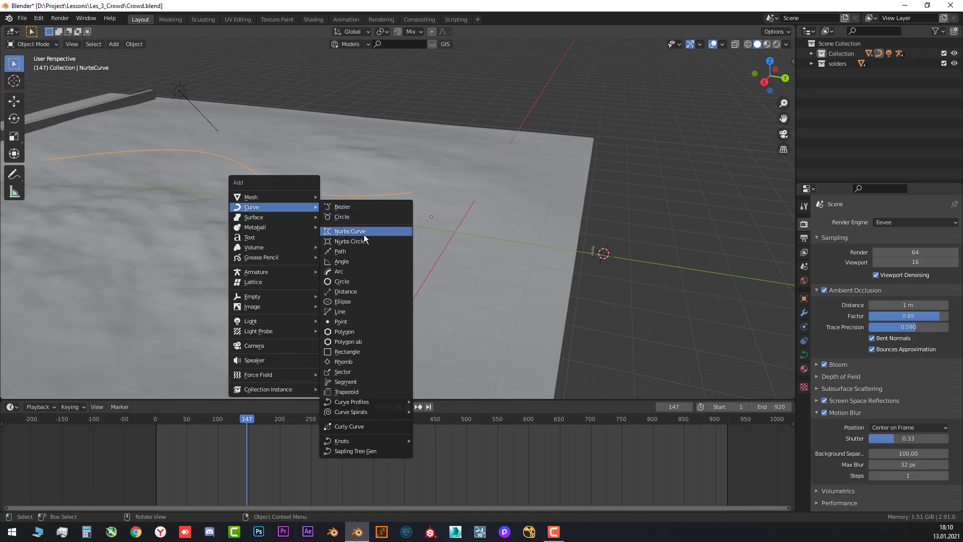
{"action": "middle_click_drag", "start_coordinate": [439, 210], "coordinate": [322, 230]}
{"action": "scroll", "coordinate": [305, 217], "scroll_direction": "up", "scroll_amount": 3}
{"action": "left_click", "coordinate": [305, 217]}
{"action": "middle_click_drag", "start_coordinate": [290, 196], "coordinate": [335, 201]}
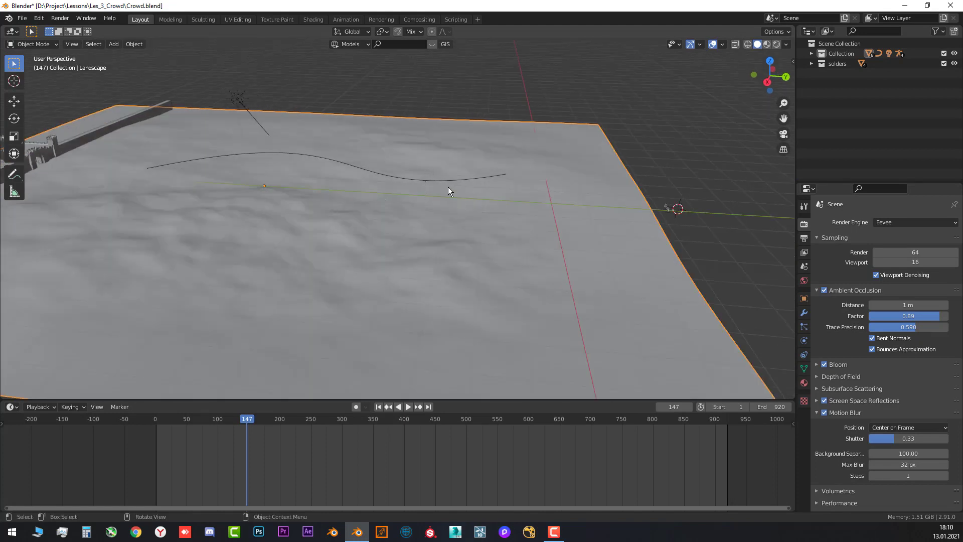
{"action": "middle_click_drag", "start_coordinate": [448, 189], "coordinate": [387, 399]}
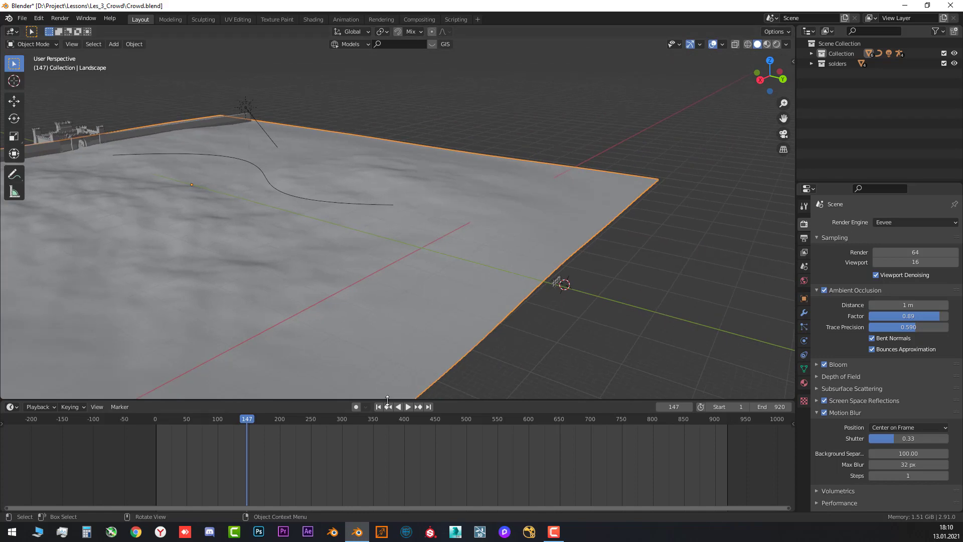
- Return the animation to frame 1 and add a mesh plane at the 3D cursor beside the knights
{"action": "left_click", "coordinate": [379, 406]}
{"action": "middle_click_drag", "start_coordinate": [360, 253], "coordinate": [395, 267]}
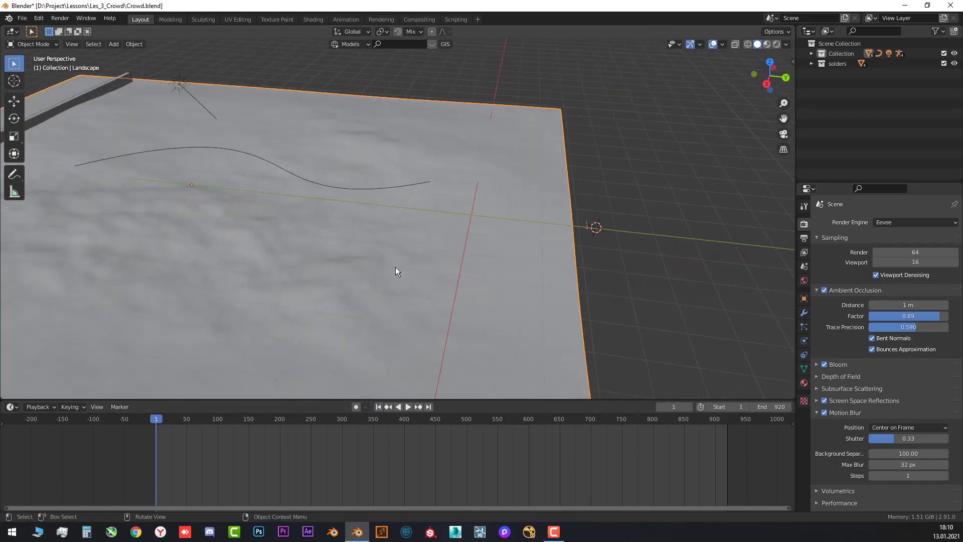
{"action": "scroll", "coordinate": [587, 242], "scroll_direction": "up", "scroll_amount": 5}
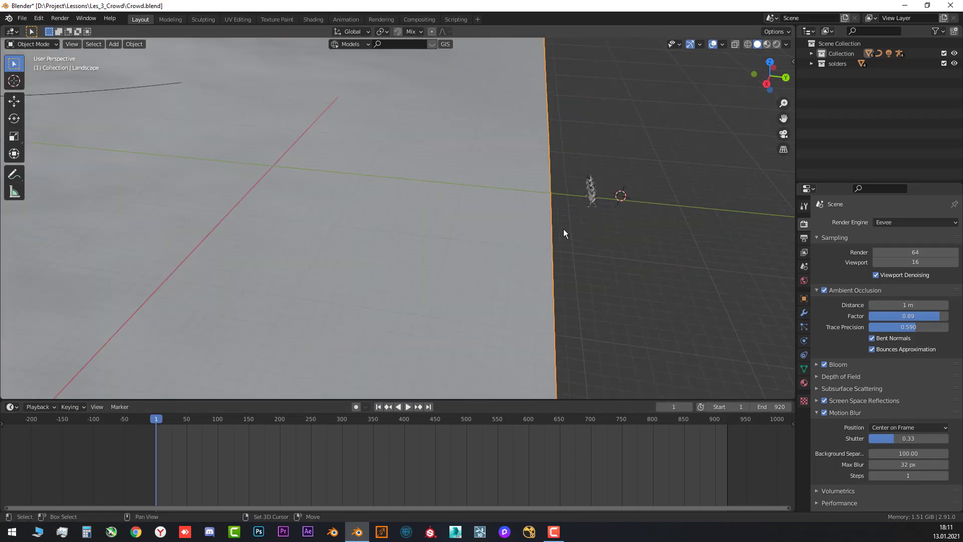
{"action": "left_click_drag", "start_coordinate": [563, 229], "coordinate": [431, 250], "text": "shift"}
{"action": "key", "text": "shift+a"}
{"action": "mouse_move", "coordinate": [430, 222]}
{"action": "left_click", "coordinate": [469, 222]}
{"action": "middle_click_drag", "start_coordinate": [466, 236], "coordinate": [469, 261]}
- Scale the plane's mesh up about 8.6 times in Edit Mode and stretch it along Y into a long rectangle
{"action": "key", "text": "Tab"}
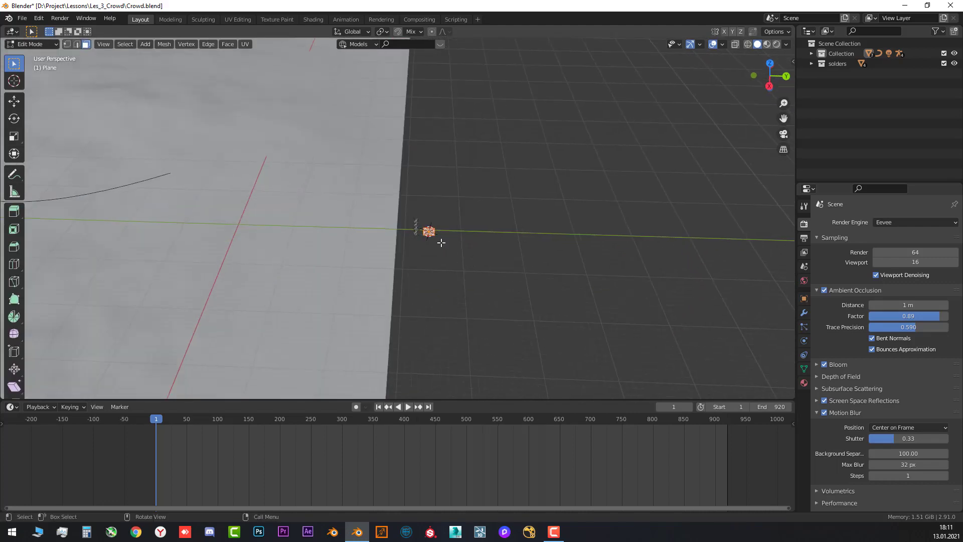
{"action": "key", "text": "s"}
{"action": "left_click", "coordinate": [549, 258]}
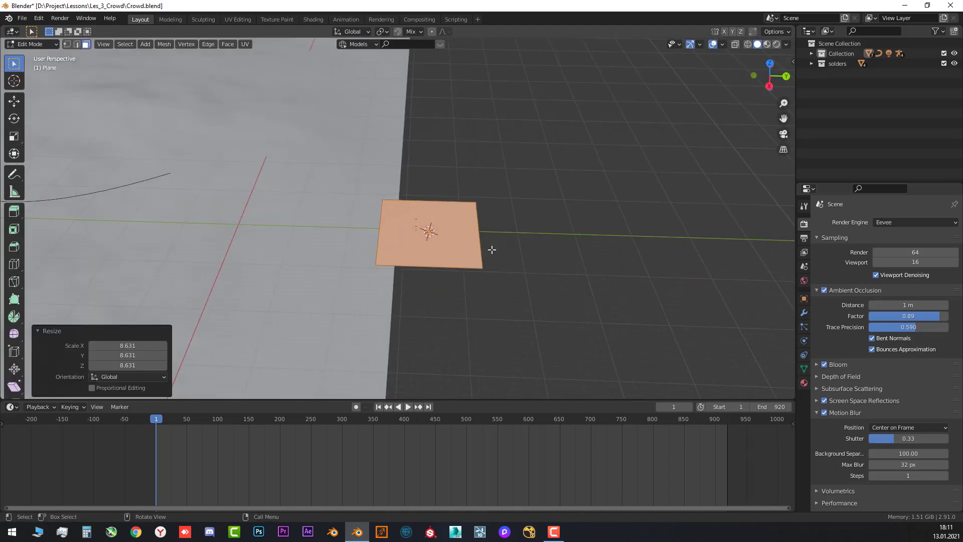
{"action": "key", "text": "s"}
{"action": "key", "text": "y"}
{"action": "left_click", "coordinate": [567, 255]}
{"action": "key", "text": "Tab"}
- Apply all transforms to the plane
{"action": "scroll", "coordinate": [509, 243], "scroll_direction": "down", "scroll_amount": 3}
{"action": "middle_click_drag", "start_coordinate": [510, 243], "coordinate": [535, 237]}
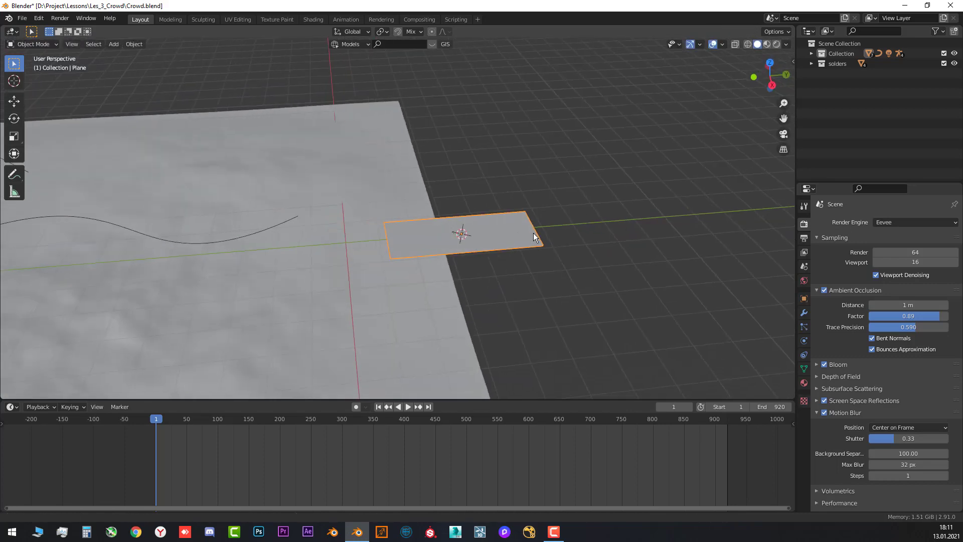
{"action": "scroll", "coordinate": [535, 236], "scroll_direction": "down", "scroll_amount": 2}
{"action": "middle_click_drag", "start_coordinate": [463, 253], "coordinate": [415, 247]}
{"action": "scroll", "coordinate": [374, 230], "scroll_direction": "up", "scroll_amount": 2}
{"action": "scroll", "coordinate": [421, 241], "scroll_direction": "up", "scroll_amount": 5}
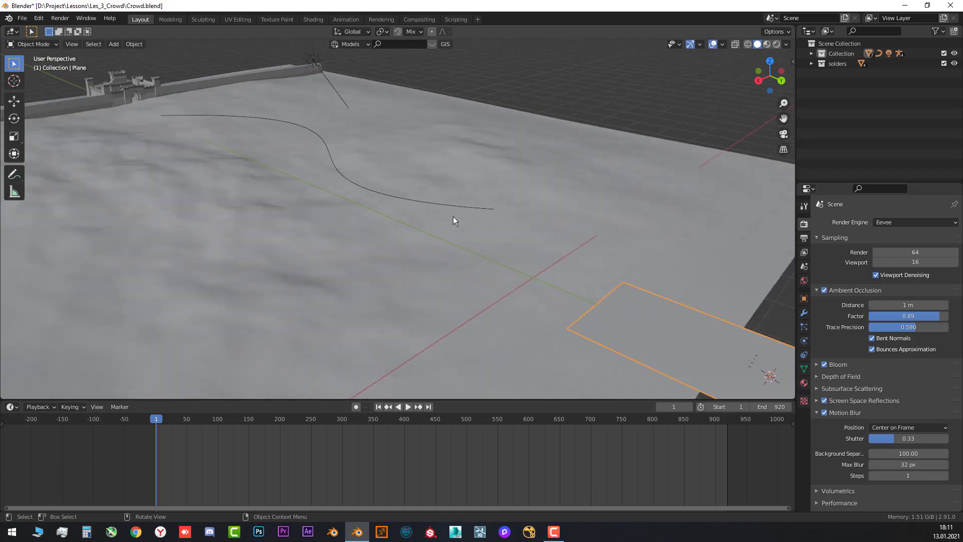
{"action": "middle_click_drag", "start_coordinate": [552, 280], "coordinate": [481, 260]}
{"action": "left_click", "coordinate": [804, 312]}
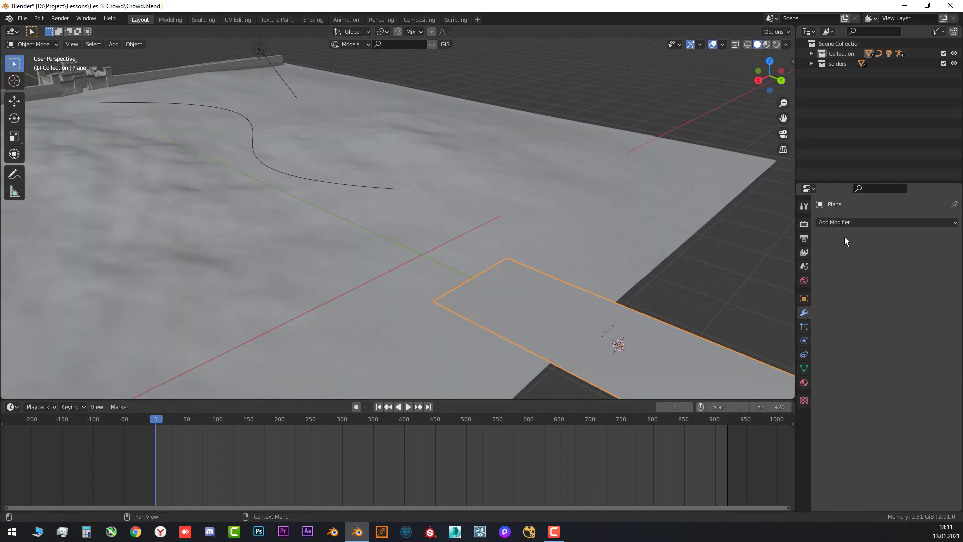
{"action": "middle_click_drag", "start_coordinate": [624, 306], "coordinate": [642, 320]}
{"action": "middle_click_drag", "start_coordinate": [633, 315], "coordinate": [618, 275], "text": "shift"}
{"action": "key", "text": "ctrl+a"}
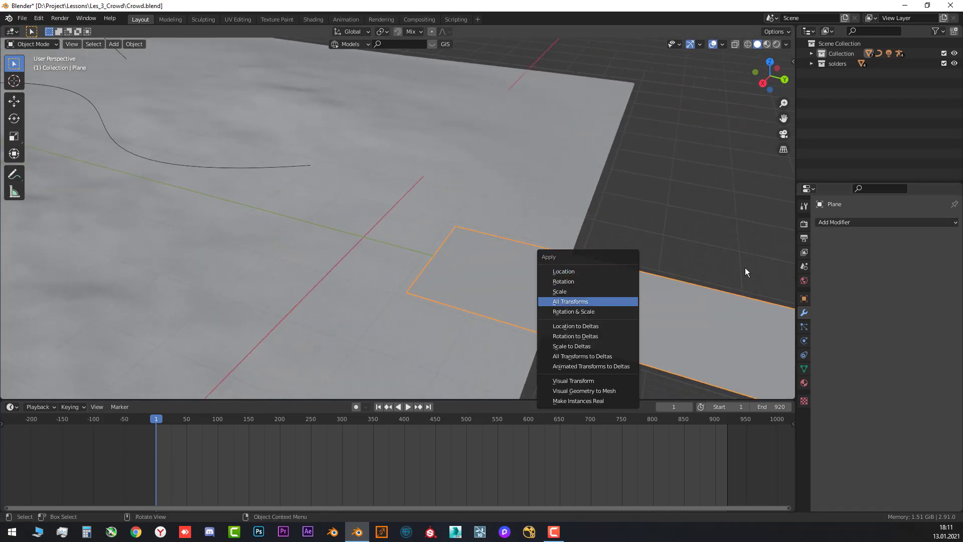
{"action": "key", "text": "Return"}
- Add a Curve modifier to the plane with the NURBS curve on the terrain as its curve object
{"action": "left_click", "coordinate": [848, 226]}
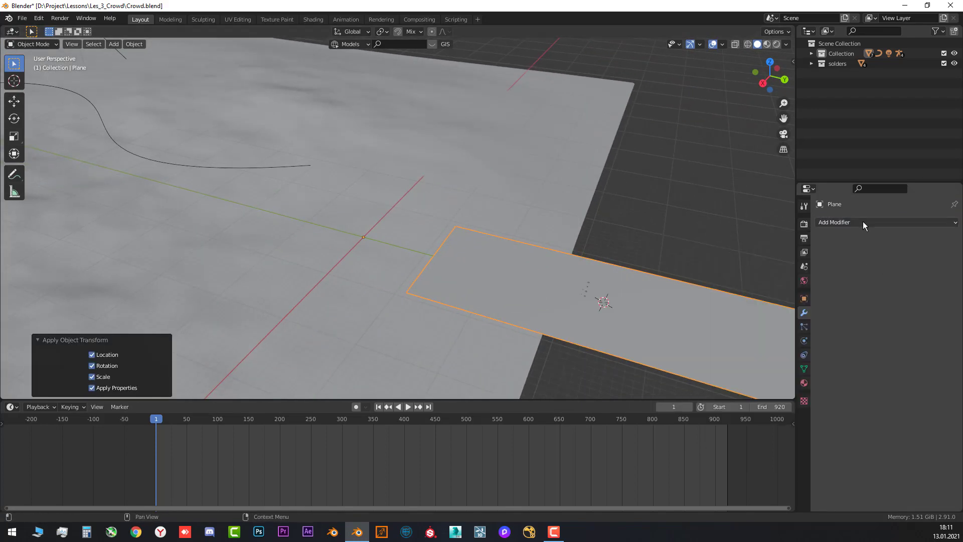
{"action": "left_click", "coordinate": [862, 224]}
{"action": "left_click", "coordinate": [844, 274]}
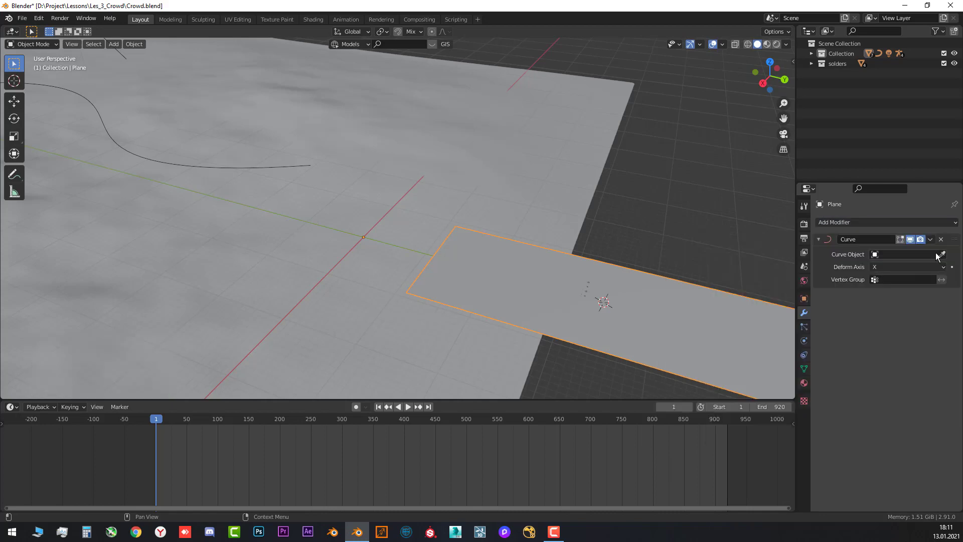
{"action": "left_click", "coordinate": [943, 255]}
{"action": "left_click", "coordinate": [298, 163]}
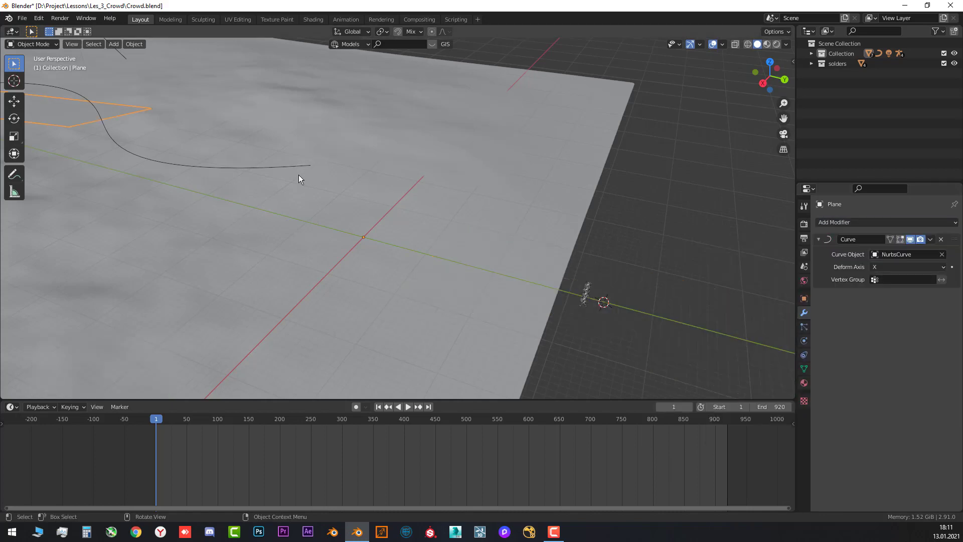
- Subdivide the plane's mesh with one cut, and subdivide the whole mesh again with one cut
{"action": "middle_click_drag", "start_coordinate": [301, 179], "coordinate": [384, 214]}
{"action": "key", "text": "Tab"}
{"action": "scroll", "coordinate": [383, 214], "scroll_direction": "up", "scroll_amount": 3}
{"action": "middle_click_drag", "start_coordinate": [462, 226], "coordinate": [466, 233]}
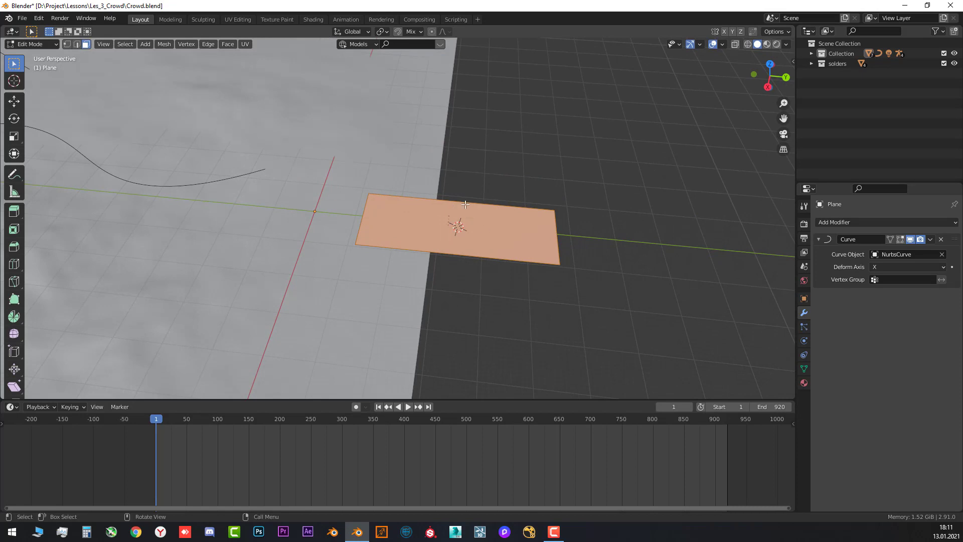
{"action": "right_click", "coordinate": [448, 204]}
{"action": "left_click", "coordinate": [441, 197]}
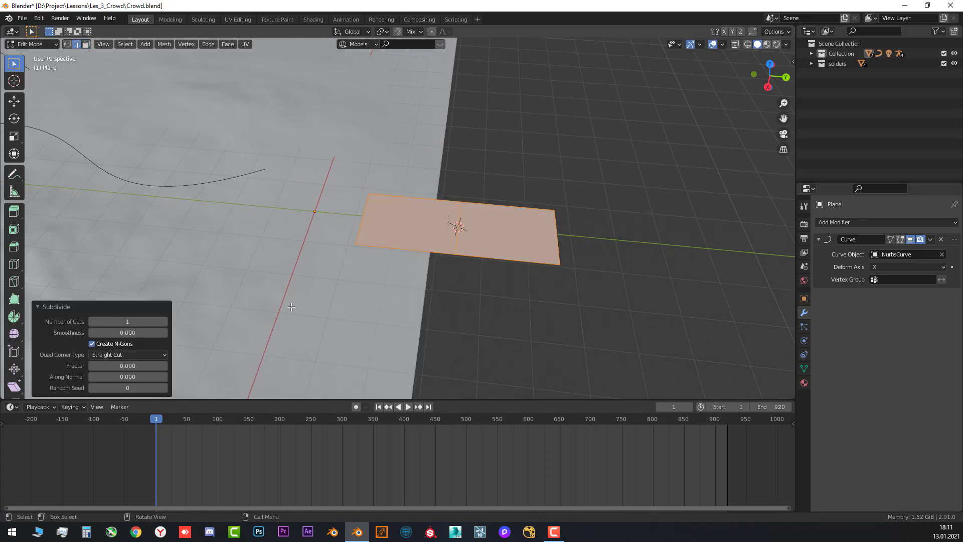
{"action": "scroll", "coordinate": [492, 264], "scroll_direction": "up", "scroll_amount": 3}
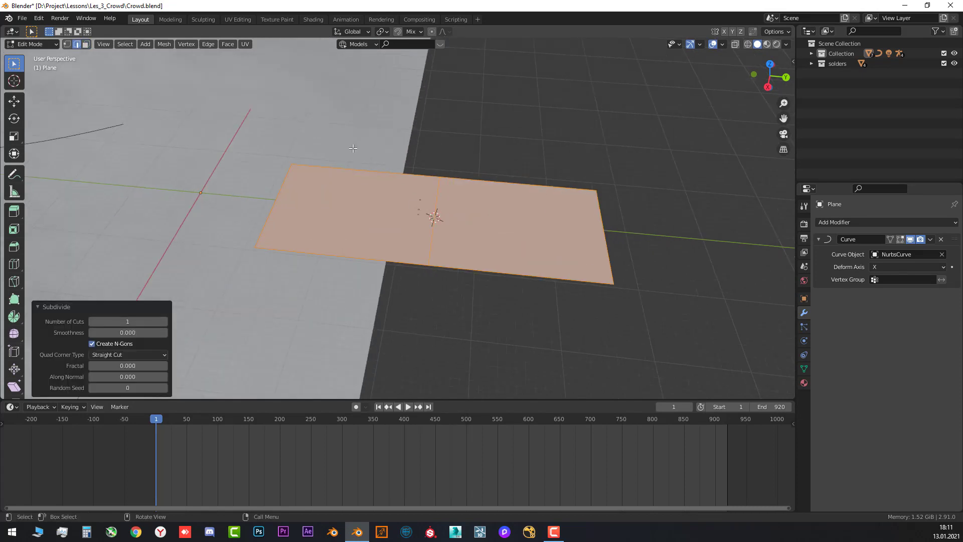
{"action": "left_click", "coordinate": [458, 235]}
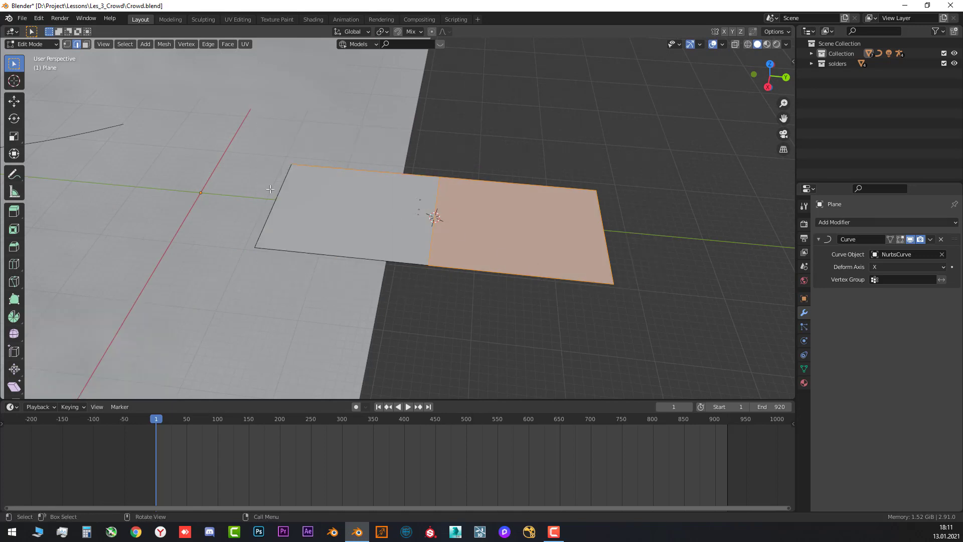
{"action": "left_click_drag", "start_coordinate": [269, 189], "coordinate": [605, 287]}
{"action": "right_click", "coordinate": [455, 225]}
{"action": "left_click", "coordinate": [449, 218]}
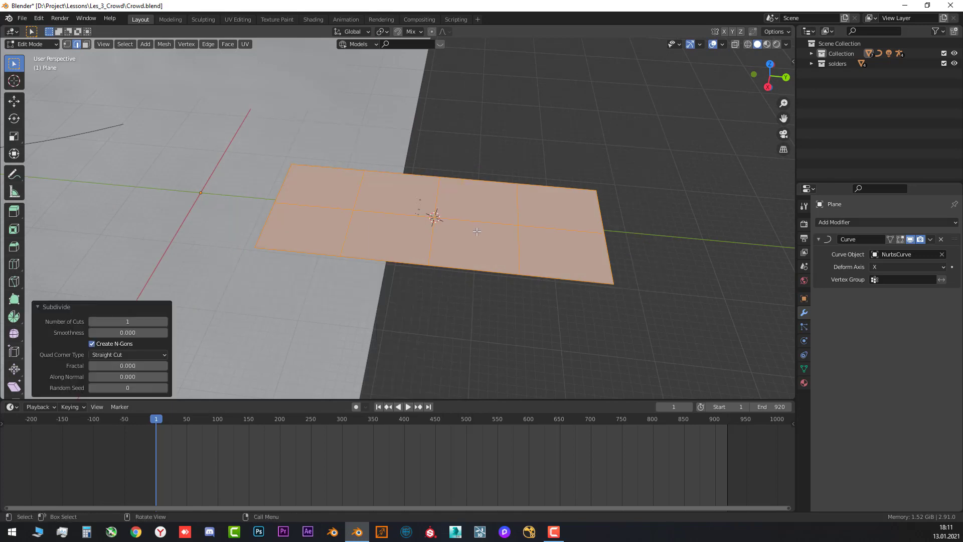
{"action": "key", "text": "Tab"}
- Examine from above how the Curve modifier bends the plane along the curve
{"action": "middle_click_drag", "start_coordinate": [420, 217], "coordinate": [474, 306]}
{"action": "middle_click_drag", "start_coordinate": [474, 306], "coordinate": [433, 253]}
{"action": "scroll", "coordinate": [428, 258], "scroll_direction": "down", "scroll_amount": 4}
{"action": "scroll", "coordinate": [288, 281], "scroll_direction": "down", "scroll_amount": 3}
{"action": "middle_click_drag", "start_coordinate": [287, 281], "coordinate": [350, 279]}
{"action": "scroll", "coordinate": [361, 261], "scroll_direction": "up", "scroll_amount": 3}
{"action": "middle_click_drag", "start_coordinate": [368, 220], "coordinate": [372, 192], "text": "shift"}
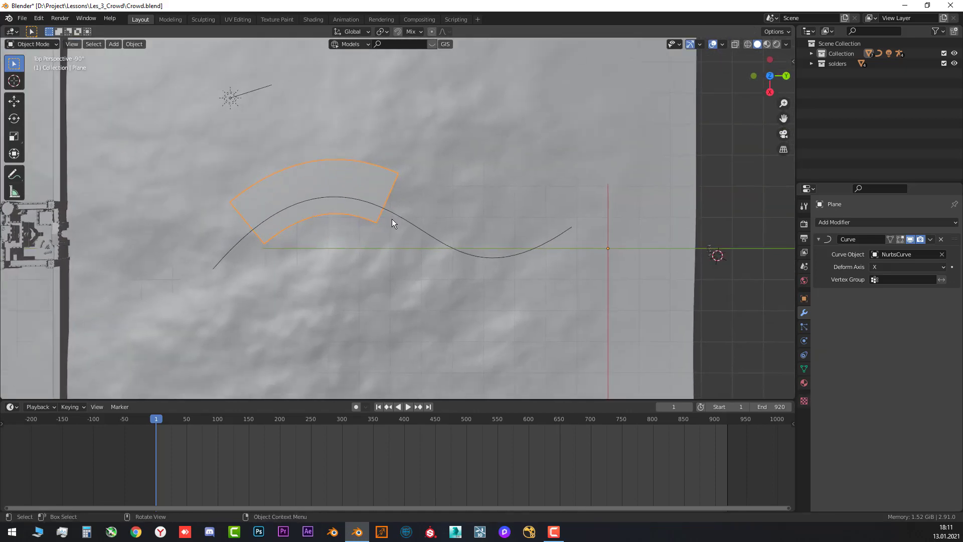
{"action": "scroll", "coordinate": [326, 214], "scroll_direction": "up", "scroll_amount": 4}
{"action": "scroll", "coordinate": [324, 220], "scroll_direction": "down", "scroll_amount": 4}
{"action": "middle_click_drag", "start_coordinate": [316, 253], "coordinate": [250, 243], "text": "shift"}
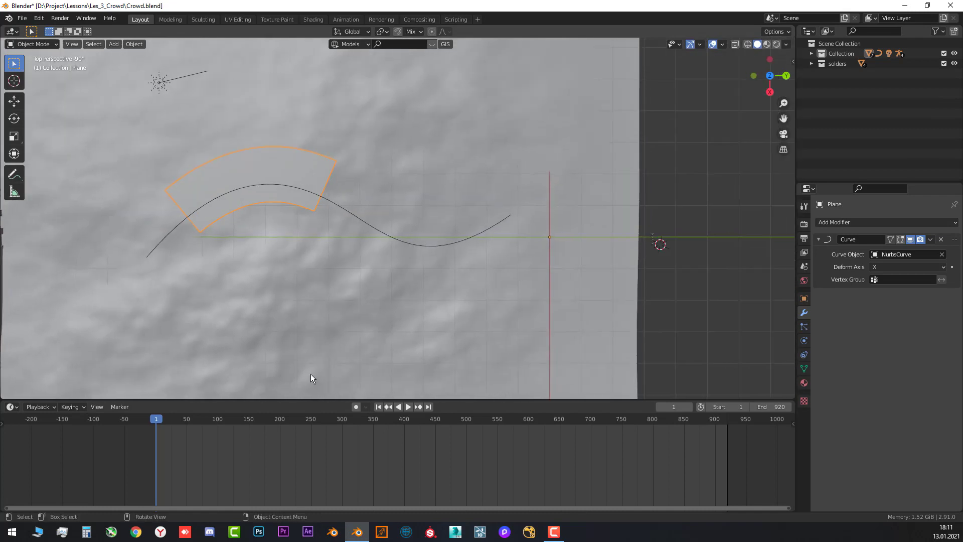
{"action": "middle_click_drag", "start_coordinate": [294, 219], "coordinate": [281, 216], "text": "shift"}
{"action": "key", "text": "g"}
{"action": "key", "text": "z"}
{"action": "right_click", "coordinate": [296, 217]}
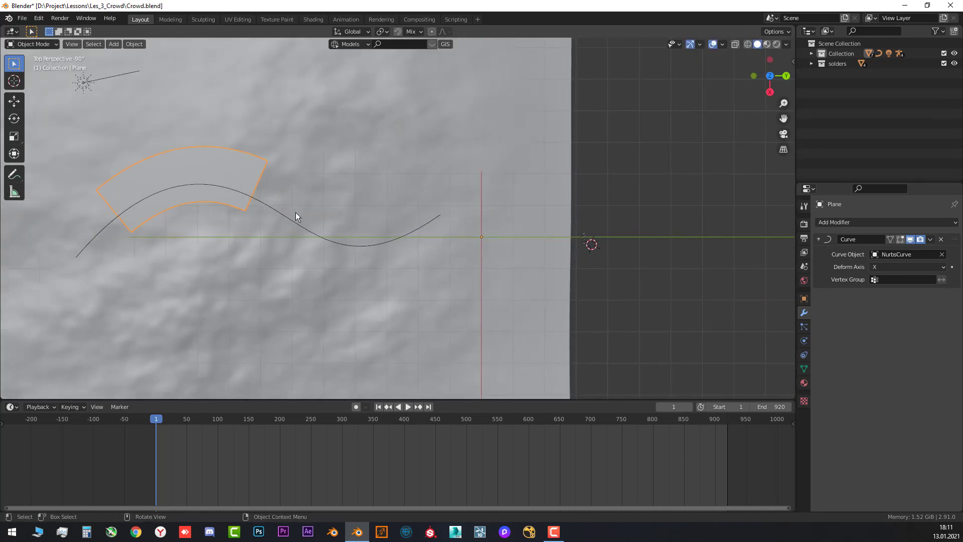
- Move the plane about 61.6 m along the global Y axis to slide it to the near end of the curve
{"action": "key", "text": "g"}
{"action": "key", "text": "x"}
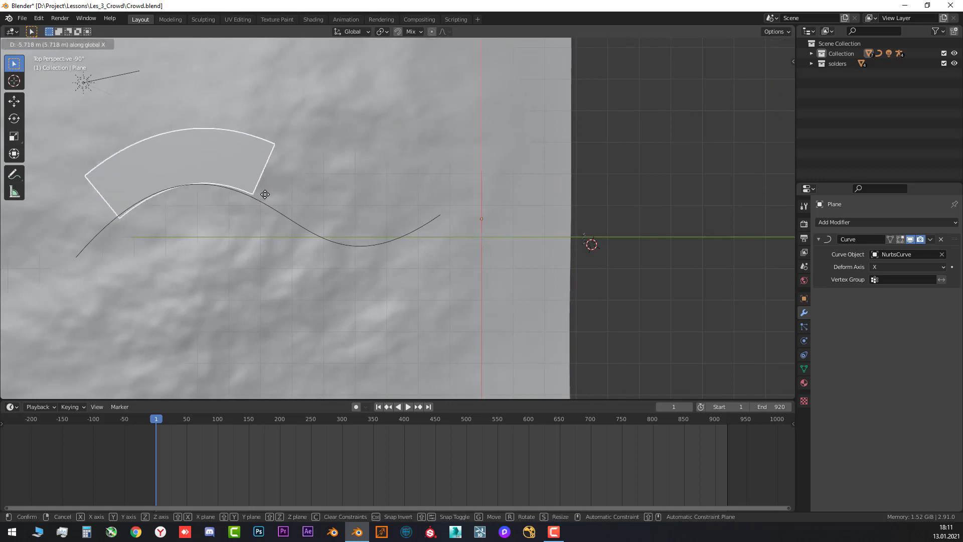
{"action": "key", "text": "y"}
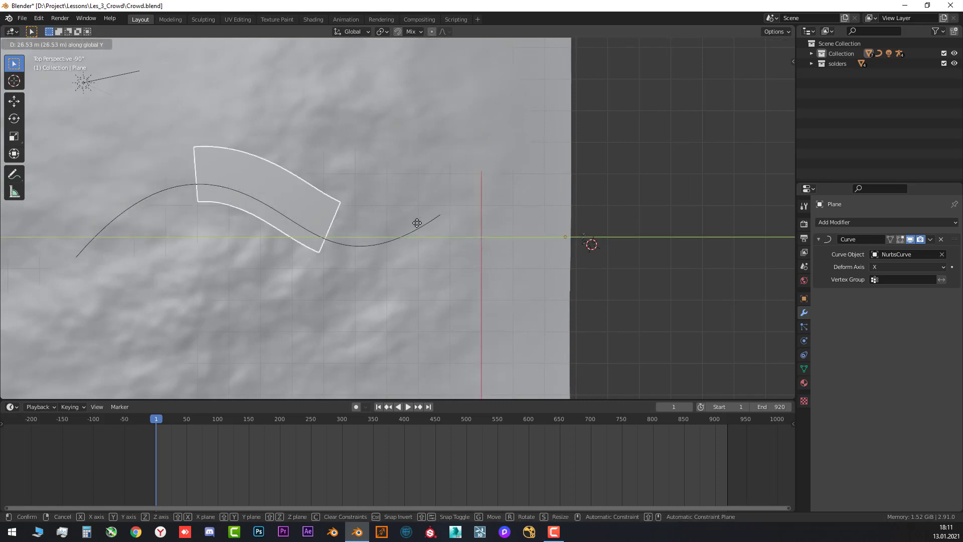
{"action": "left_click", "coordinate": [475, 223]}
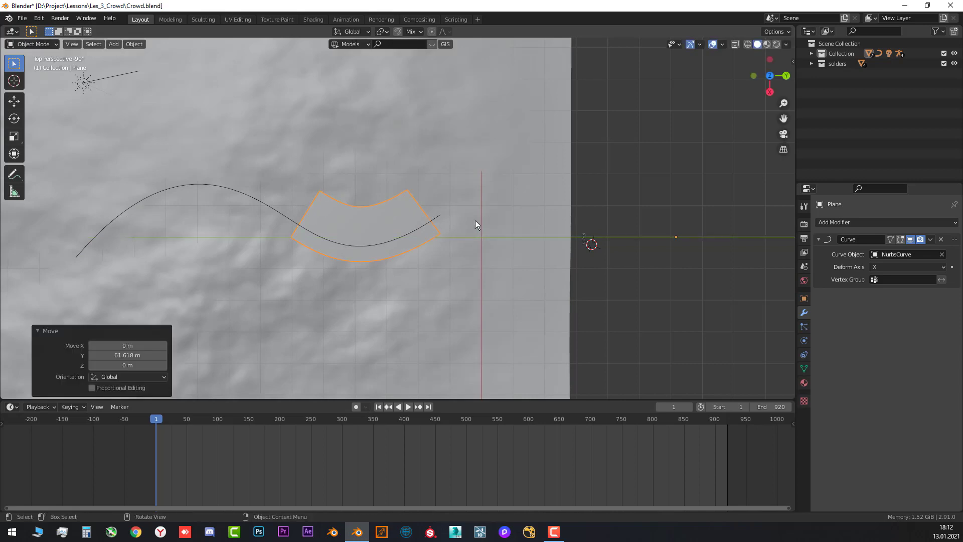
{"action": "scroll", "coordinate": [387, 223], "scroll_direction": "up", "scroll_amount": 3}
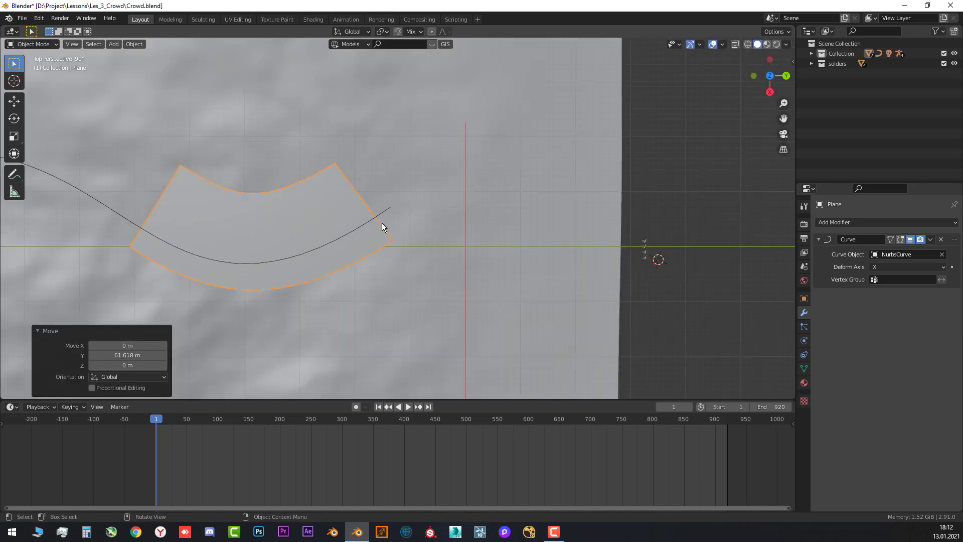
- Insert a Location keyframe for the plane at frame 1, with the plane at the near end of the curve
{"action": "middle_click_drag", "start_coordinate": [324, 223], "coordinate": [376, 212], "text": "shift"}
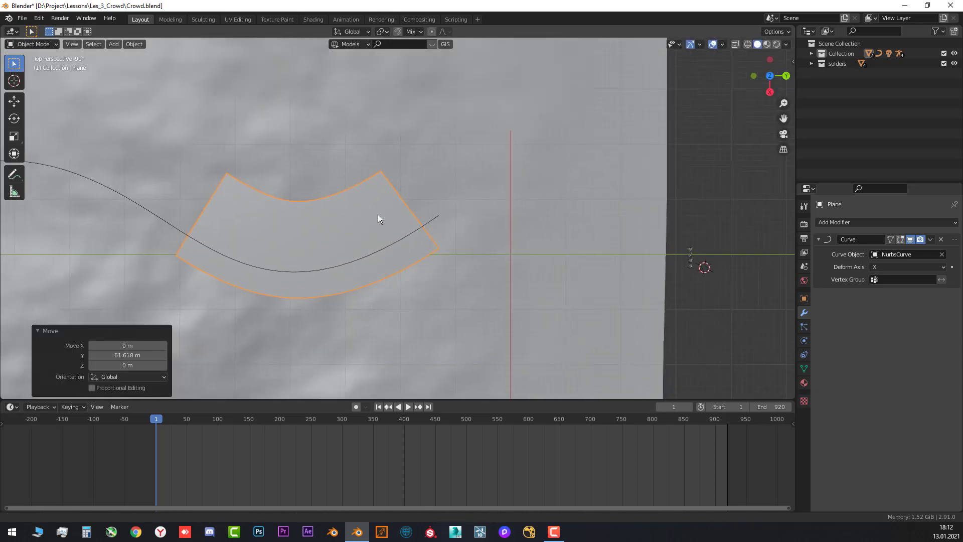
{"action": "middle_click_drag", "start_coordinate": [293, 322], "coordinate": [350, 337], "text": "shift"}
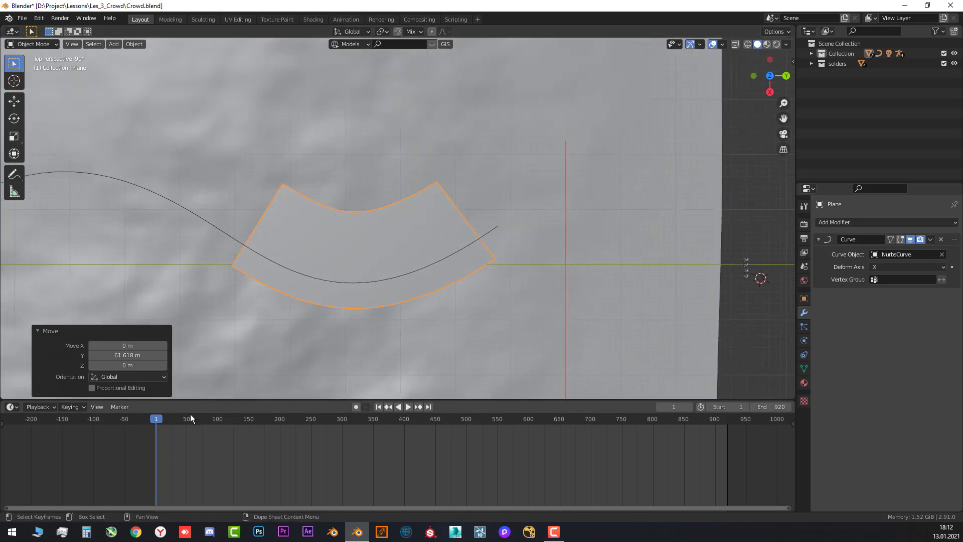
{"action": "key", "text": "i"}
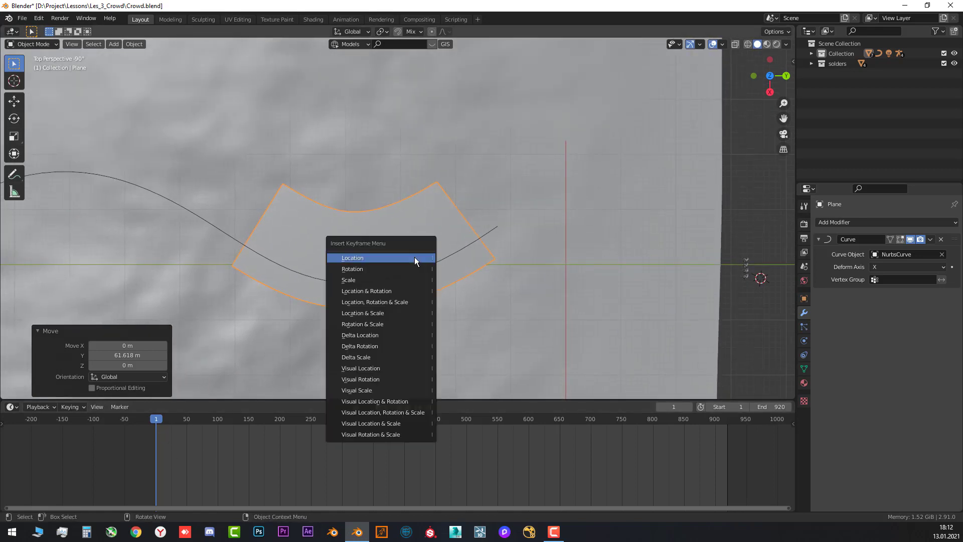
{"action": "left_click", "coordinate": [374, 258]}
- At frame 920, move the plane along the global Y axis towards the far end of the curve and insert a Location keyframe
{"action": "middle_click_drag", "start_coordinate": [395, 259], "coordinate": [402, 261], "text": "shift"}
{"action": "scroll", "coordinate": [402, 261], "scroll_direction": "down", "scroll_amount": 1}
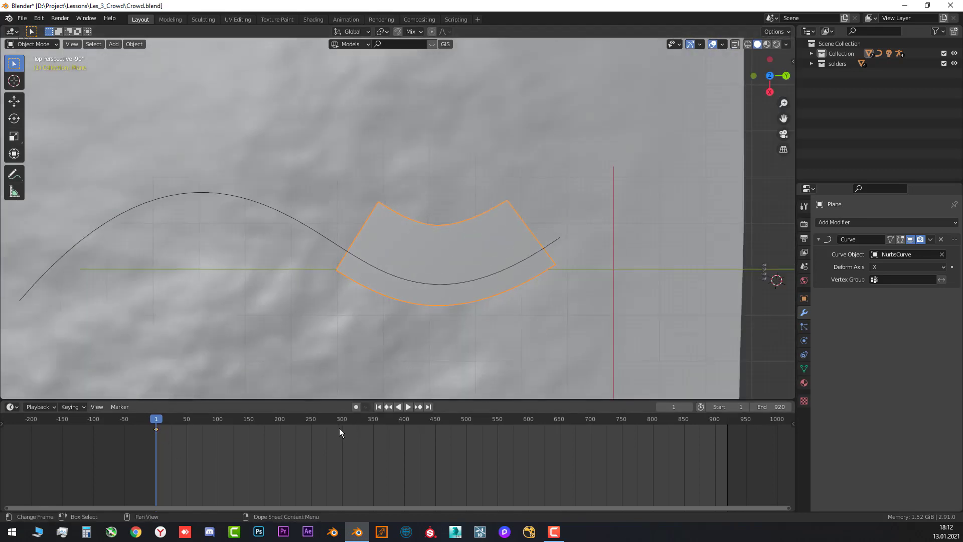
{"action": "left_click", "coordinate": [428, 407]}
{"action": "key", "text": "g"}
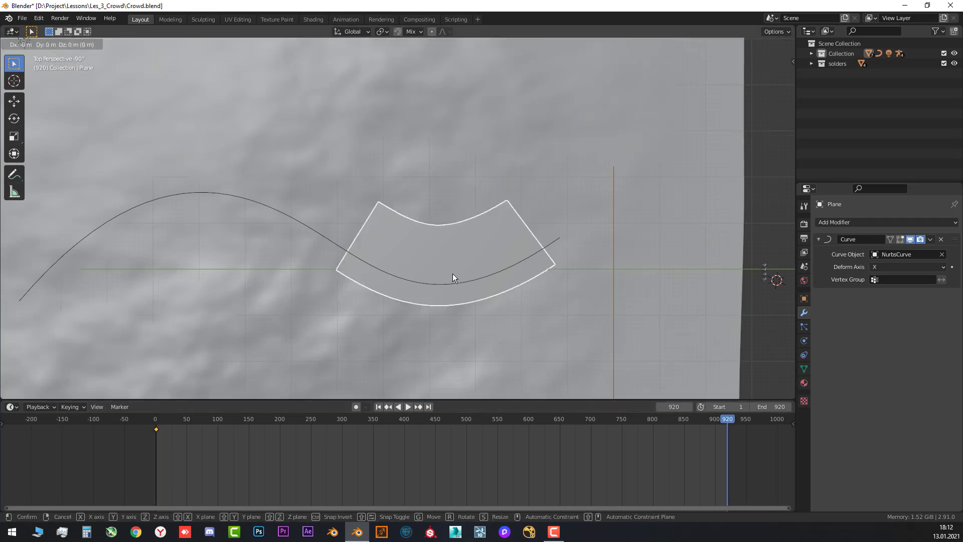
{"action": "key", "text": "y"}
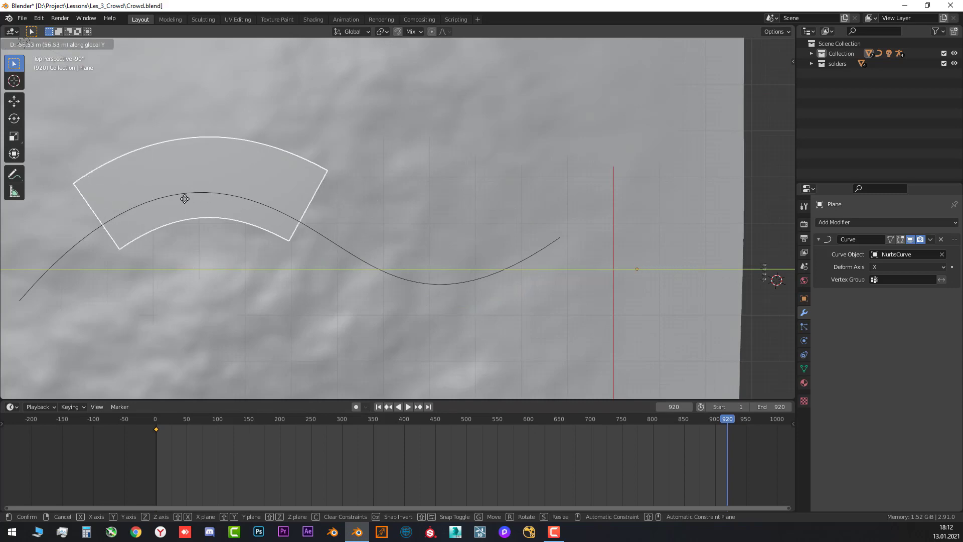
{"action": "left_click", "coordinate": [181, 199]}
{"action": "key", "text": "i"}
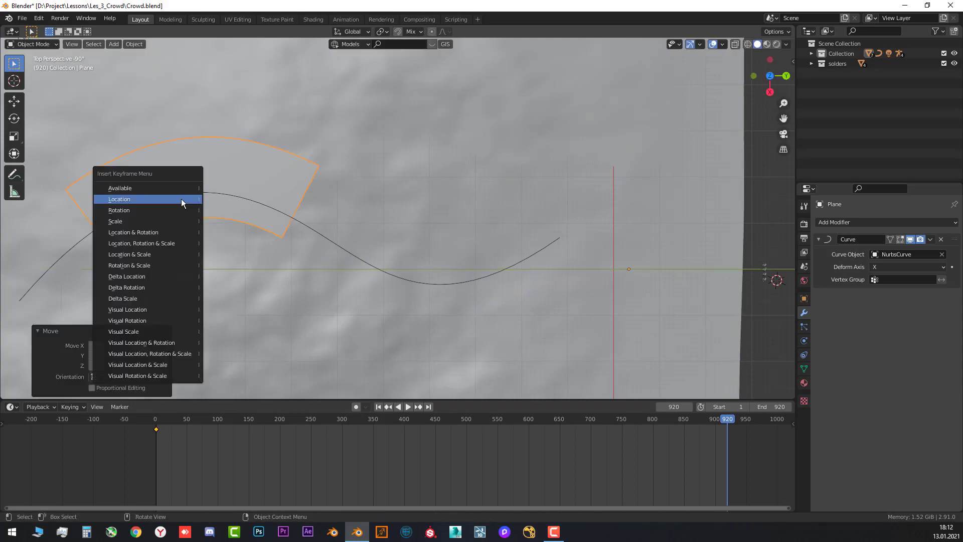
{"action": "left_click", "coordinate": [182, 198]}
- Play back the animation to check the plane sliding along the curve, and return to frame 1
{"action": "middle_click_drag", "start_coordinate": [413, 323], "coordinate": [384, 404]}
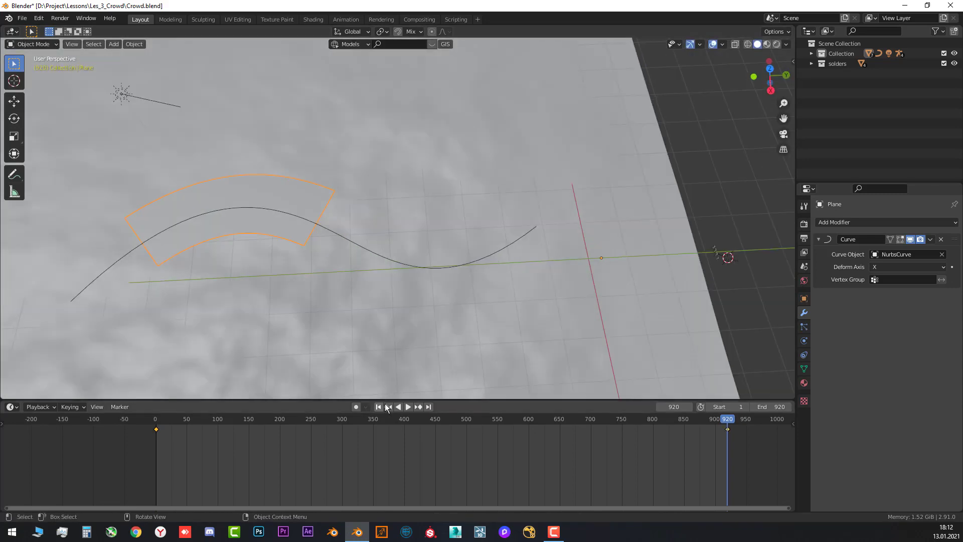
{"action": "middle_click_drag", "start_coordinate": [385, 358], "coordinate": [423, 270]}
{"action": "left_click", "coordinate": [408, 407]}
{"action": "left_click", "coordinate": [402, 406]}
{"action": "middle_click_drag", "start_coordinate": [383, 311], "coordinate": [370, 375]}
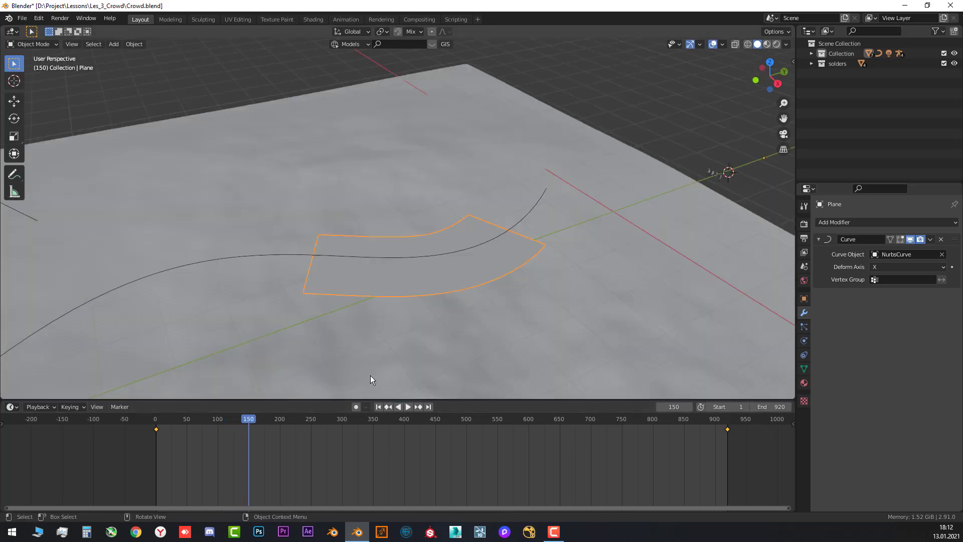
{"action": "left_click", "coordinate": [378, 406]}
- Collapse the Curve modifier's settings
{"action": "middle_click_drag", "start_coordinate": [431, 302], "coordinate": [561, 212]}
{"action": "left_click", "coordinate": [817, 244]}
{"action": "left_click", "coordinate": [840, 224]}
- Raise the plane about 3.67 m along the global Z axis at frame 1 and insert a Location keyframe
{"action": "mouse_move", "coordinate": [478, 223]}
{"action": "middle_mouse_down", "text": "alt"}
{"action": "mouse_move", "coordinate": [438, 238]}
{"action": "mouse_move", "coordinate": [421, 218]}
{"action": "mouse_move", "coordinate": [397, 257]}
{"action": "mouse_move", "coordinate": [407, 278]}
{"action": "mouse_move", "coordinate": [394, 298]}
{"action": "middle_mouse_up", "text": "alt"}
{"action": "scroll", "coordinate": [392, 231], "scroll_direction": "up", "scroll_amount": 2}
{"action": "key", "text": "shift+z"}
{"action": "key", "text": "shift+z"}
{"action": "scroll", "coordinate": [395, 297], "scroll_direction": "up", "scroll_amount": 1}
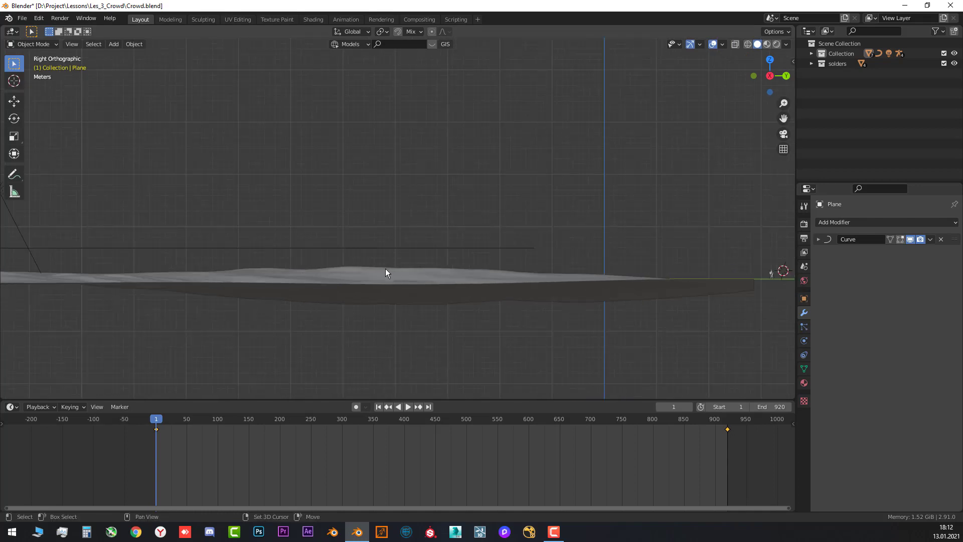
{"action": "scroll", "coordinate": [401, 276], "scroll_direction": "down", "scroll_amount": 3}
{"action": "scroll", "coordinate": [414, 282], "scroll_direction": "up", "scroll_amount": 3}
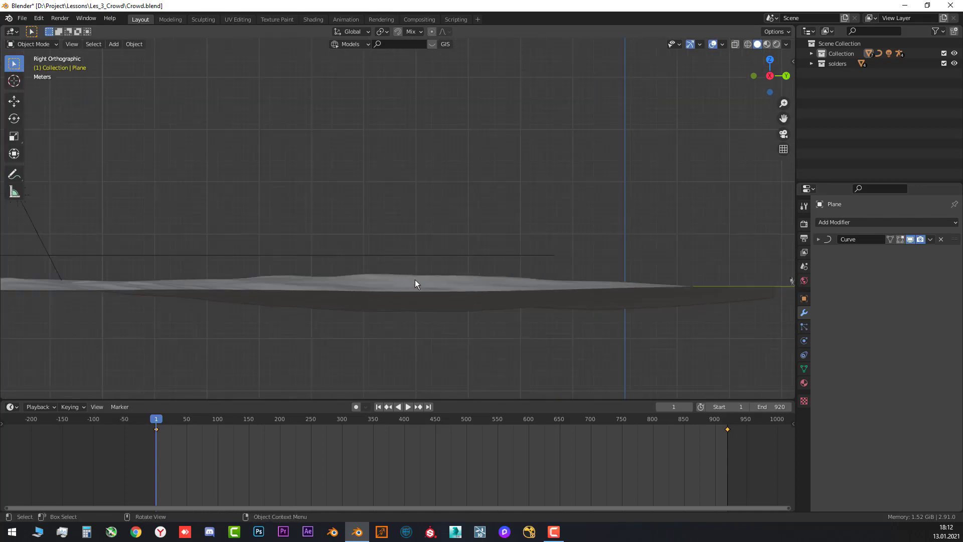
{"action": "middle_click_drag", "start_coordinate": [414, 281], "coordinate": [426, 288], "text": "shift"}
{"action": "scroll", "coordinate": [433, 296], "scroll_direction": "down", "scroll_amount": 2}
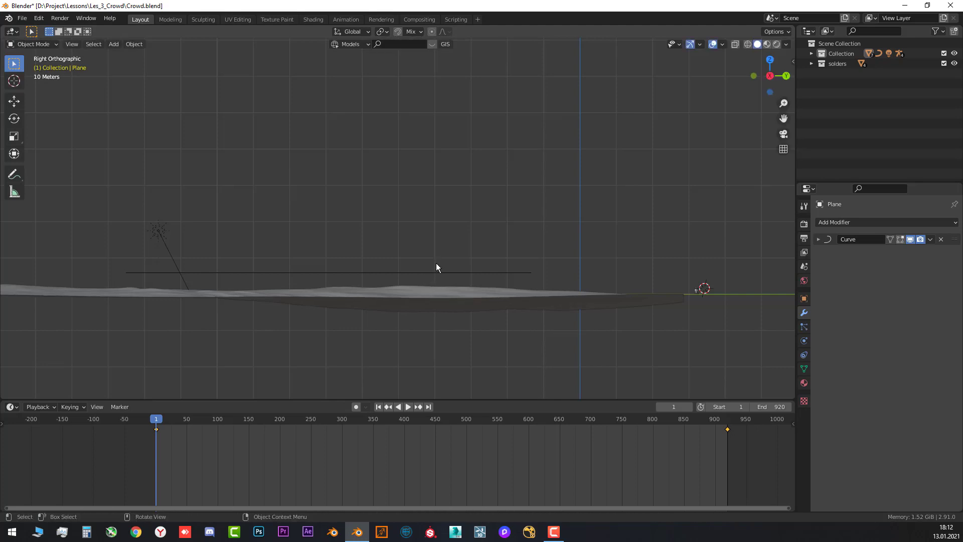
{"action": "middle_click_drag", "start_coordinate": [435, 263], "coordinate": [437, 285]}
{"action": "key", "text": "g"}
{"action": "key", "text": "z"}
{"action": "left_click", "coordinate": [443, 273]}
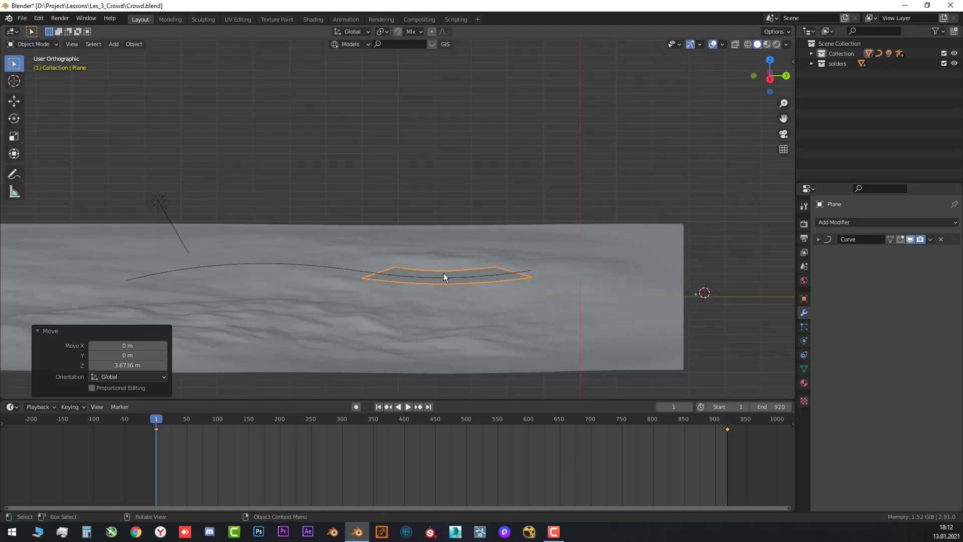
{"action": "key", "text": "i"}
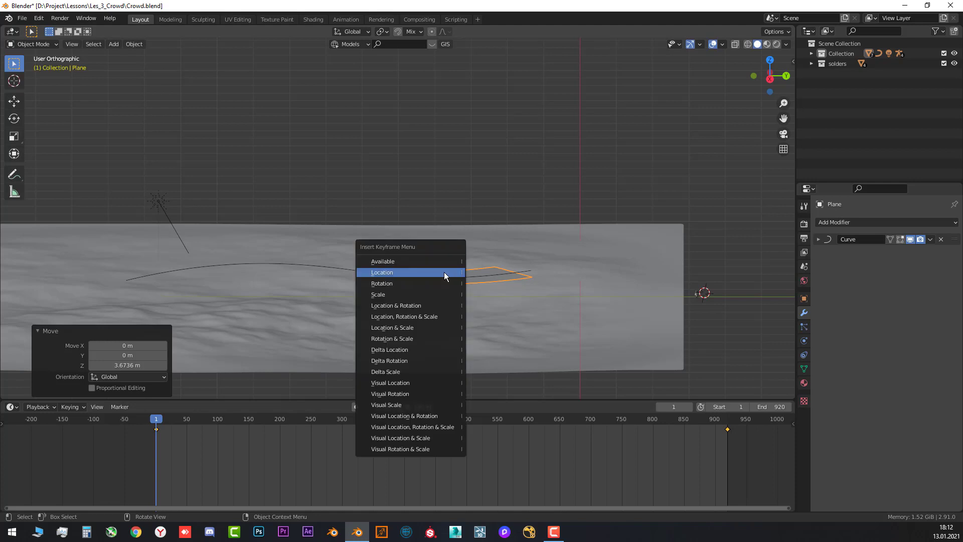
{"action": "left_click", "coordinate": [444, 271]}
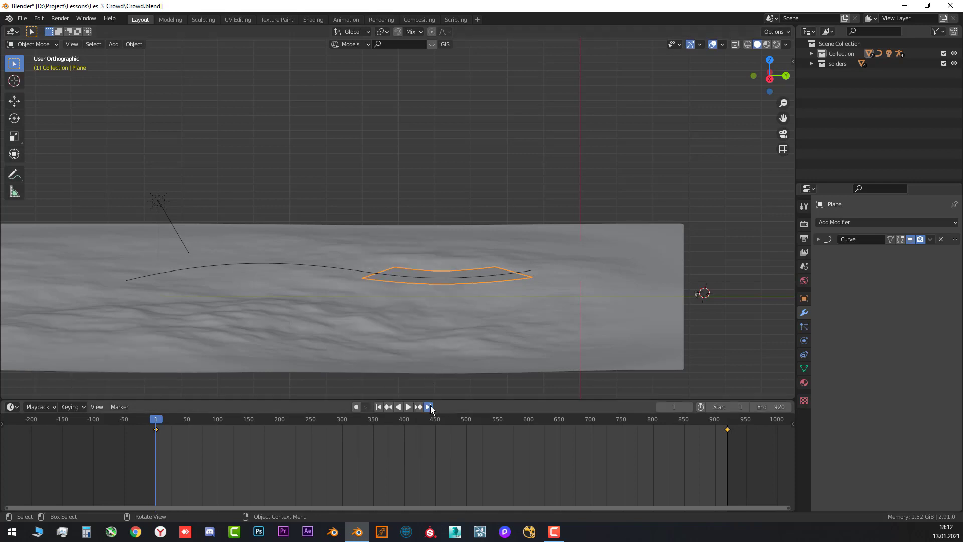
- At frame 920, adjust the plane's height along the global Z axis above the terrain and insert a Location keyframe
{"action": "left_click", "coordinate": [428, 407]}
{"action": "middle_click_drag", "start_coordinate": [323, 291], "coordinate": [319, 258], "text": "alt"}
{"action": "key", "text": "g"}
{"action": "key", "text": "z"}
{"action": "right_click", "coordinate": [318, 254]}
{"action": "key", "text": "g"}
{"action": "key", "text": "z"}
{"action": "left_click", "coordinate": [322, 257]}
{"action": "key", "text": "o"}
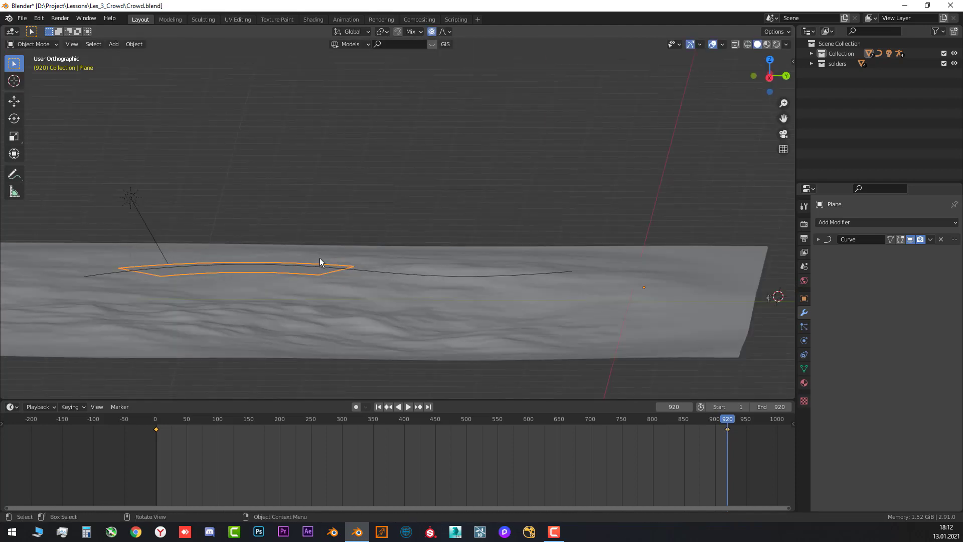
{"action": "key", "text": "i"}
{"action": "left_click", "coordinate": [320, 258]}
- Add a Shrinkwrap modifier to the plane with the Landscape object as its target
{"action": "middle_click_drag", "start_coordinate": [406, 167], "coordinate": [359, 238]}
{"action": "left_click", "coordinate": [824, 223]}
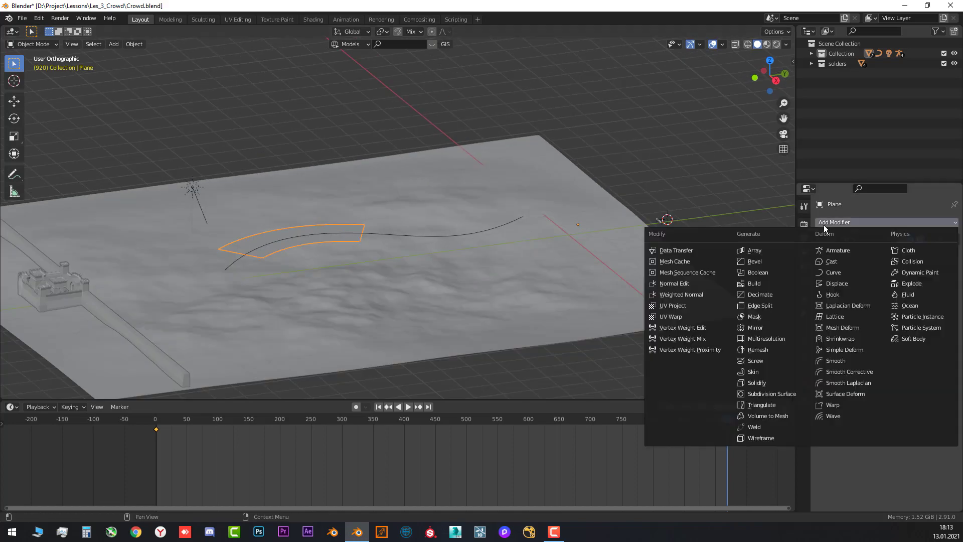
{"action": "left_click", "coordinate": [836, 338]}
{"action": "middle_click_drag", "start_coordinate": [708, 273], "coordinate": [738, 273]}
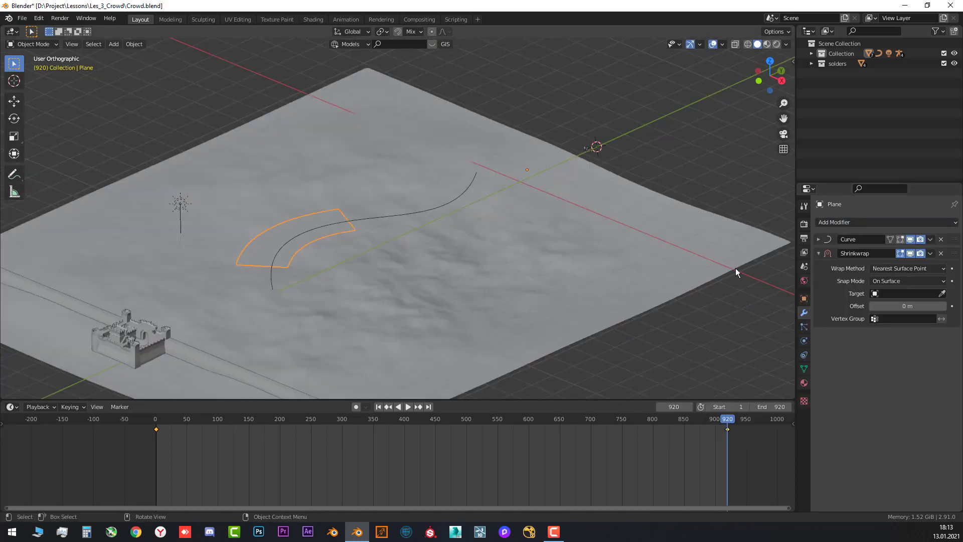
{"action": "left_click", "coordinate": [942, 294]}
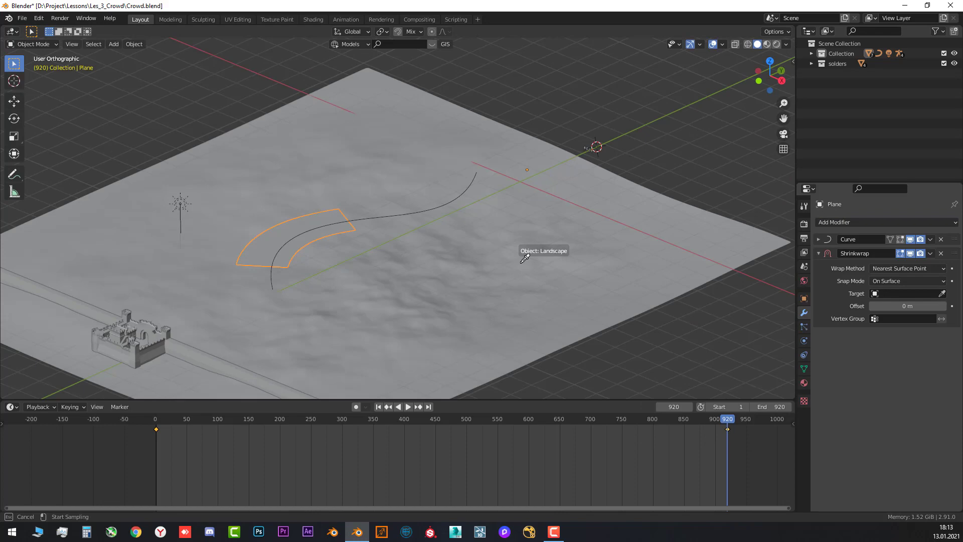
{"action": "left_click", "coordinate": [466, 245]}
{"action": "middle_click_drag", "start_coordinate": [462, 248], "coordinate": [331, 274]}
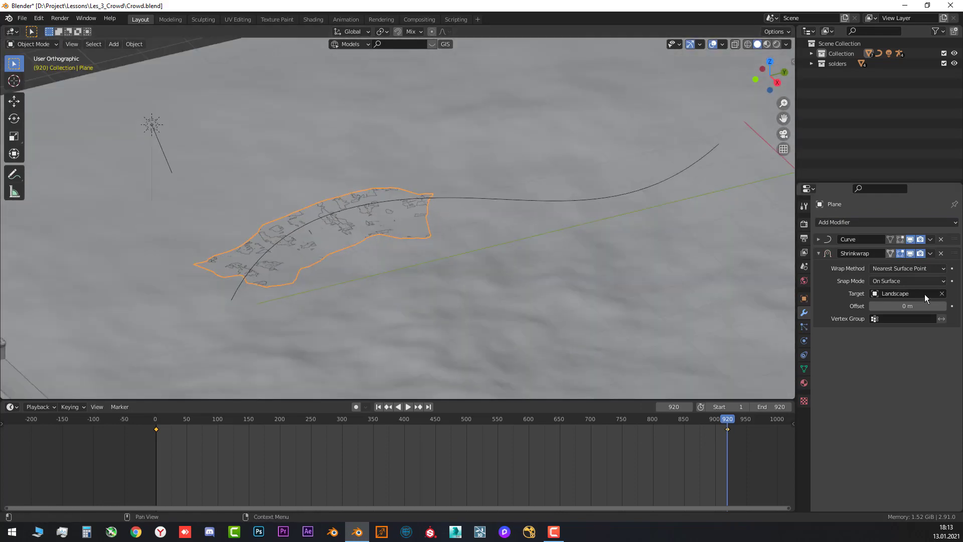
- Set the Shrinkwrap wrap method to Project and enable the Negative direction
{"action": "left_click", "coordinate": [898, 269]}
{"action": "left_click", "coordinate": [881, 290]}
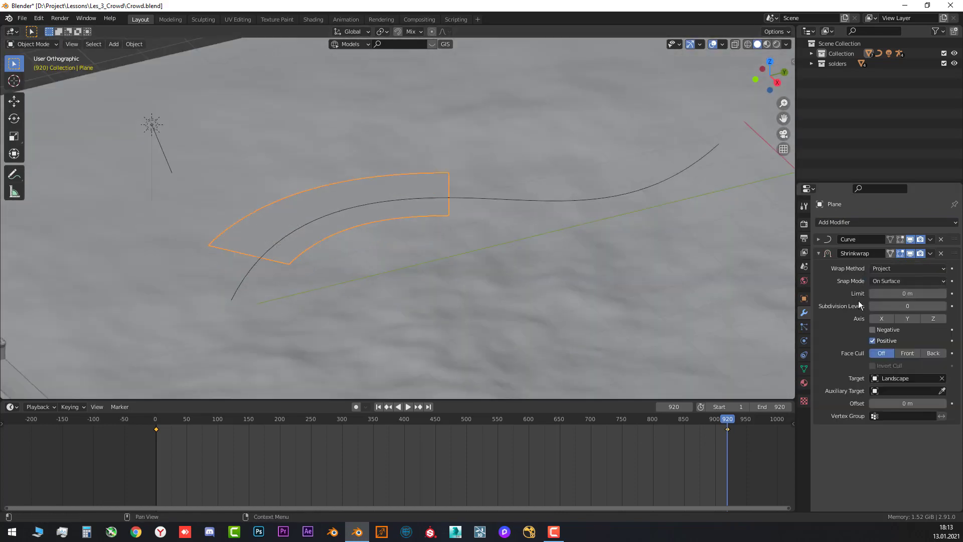
{"action": "middle_click_drag", "start_coordinate": [772, 314], "coordinate": [728, 299]}
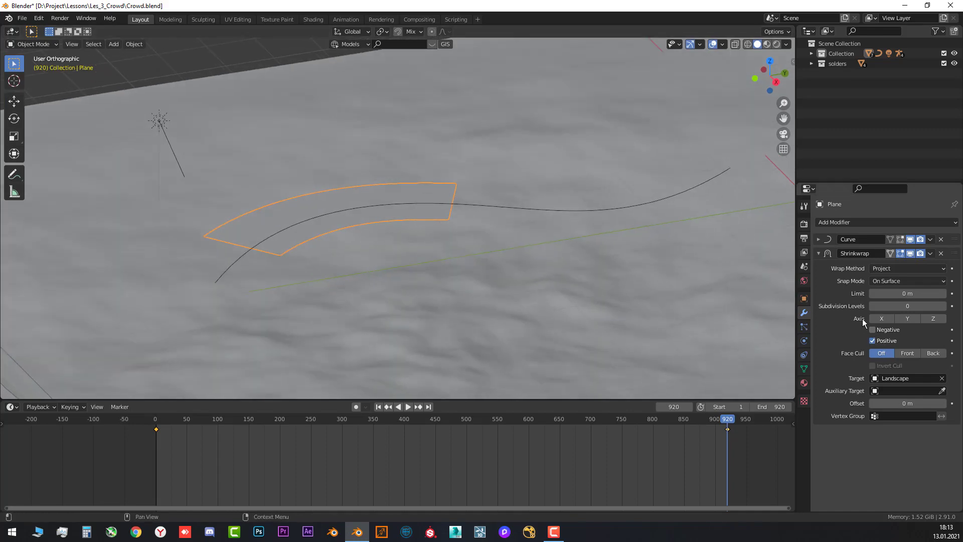
{"action": "left_click", "coordinate": [872, 330]}
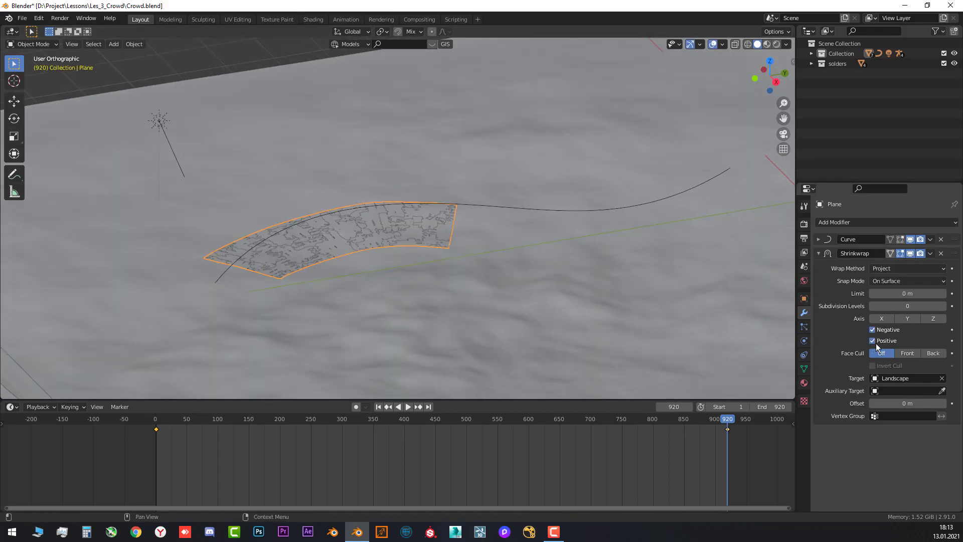
- Play the animation from frame 1 to check how the plane follows the terrain along the curve
{"action": "scroll", "coordinate": [451, 231], "scroll_direction": "down", "scroll_amount": 2}
{"action": "middle_click_drag", "start_coordinate": [325, 195], "coordinate": [453, 249], "text": "alt"}
{"action": "left_click", "coordinate": [378, 406]}
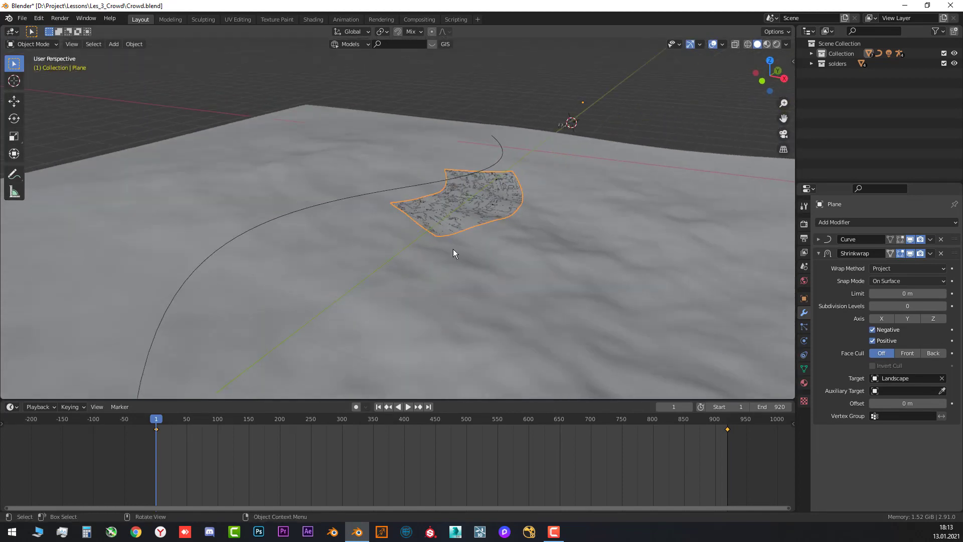
{"action": "left_click", "coordinate": [407, 407]}
{"action": "middle_click_drag", "start_coordinate": [353, 267], "coordinate": [426, 348]}
{"action": "scroll", "coordinate": [376, 188], "scroll_direction": "down", "scroll_amount": 2}
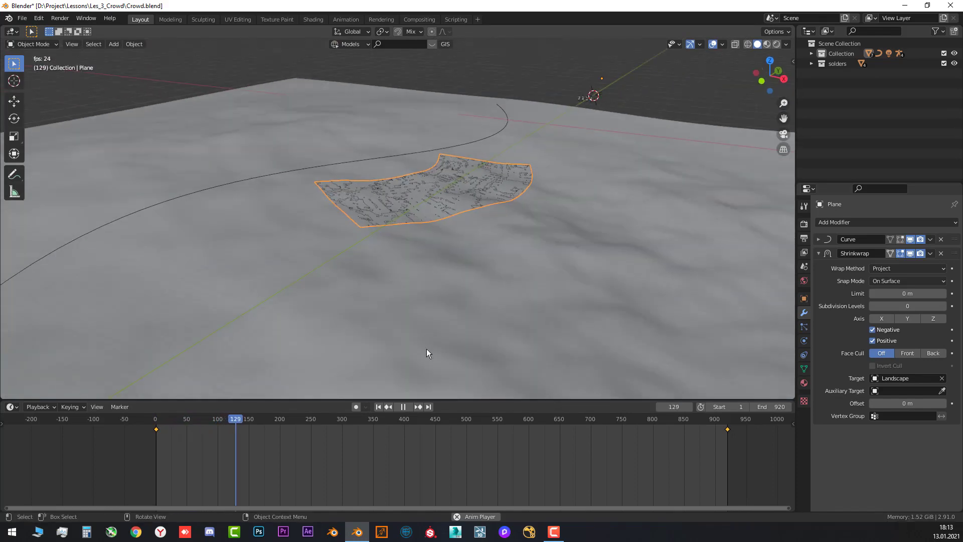
{"action": "key", "text": "Escape"}
- Add a particle system to the plane and set its type to Hair
{"action": "scroll", "coordinate": [481, 277], "scroll_direction": "down", "scroll_amount": 1}
{"action": "left_click", "coordinate": [804, 327]}
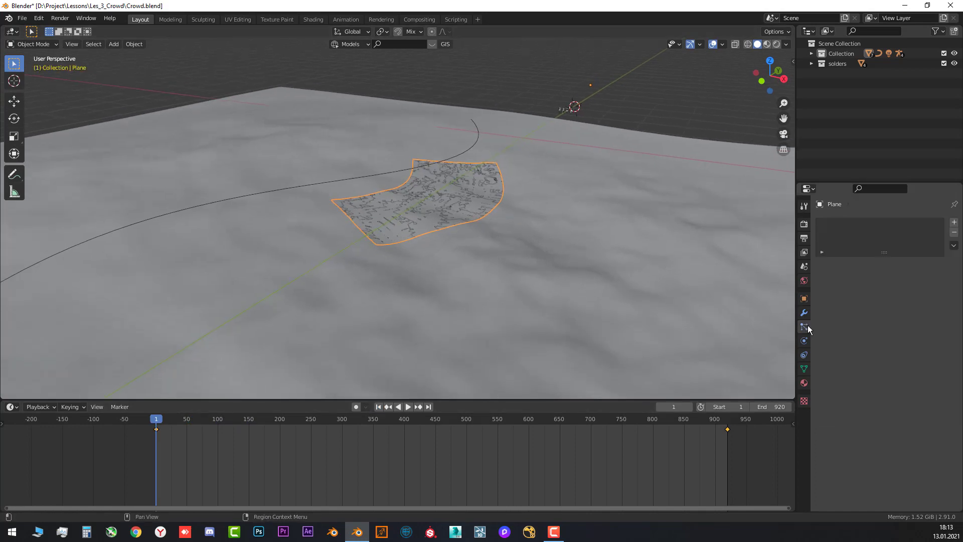
{"action": "left_click", "coordinate": [954, 223]}
{"action": "scroll", "coordinate": [495, 222], "scroll_direction": "up", "scroll_amount": 3}
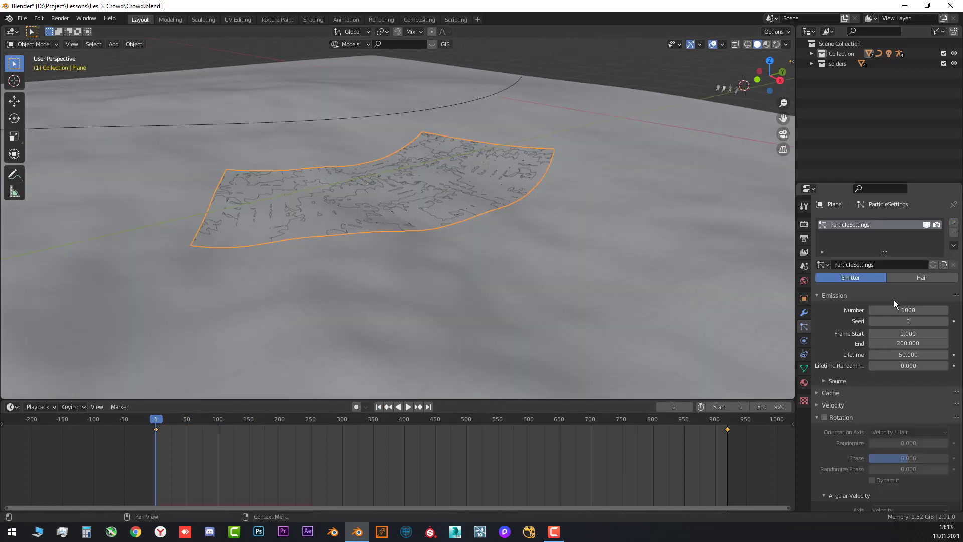
{"action": "left_click", "coordinate": [910, 277]}
{"action": "middle_click_drag", "start_coordinate": [702, 235], "coordinate": [603, 208]}
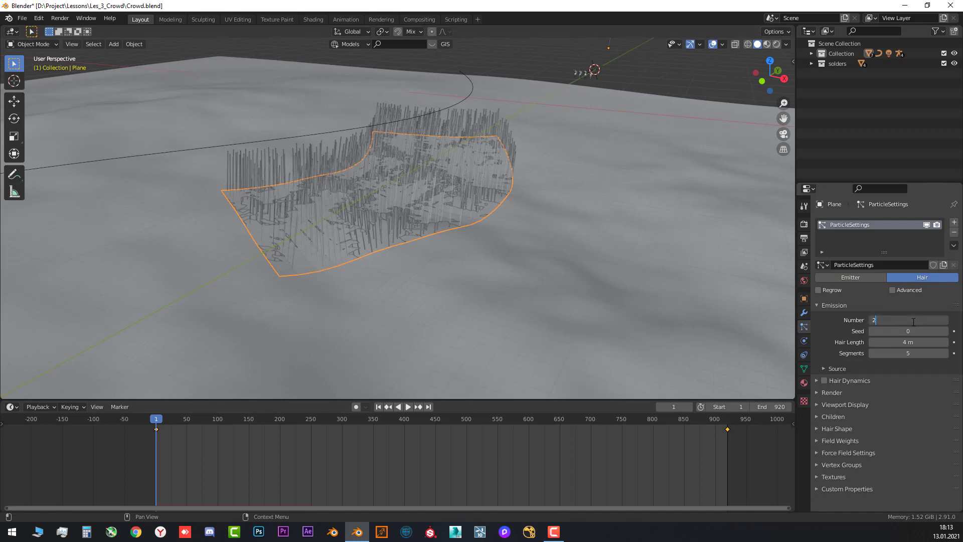
- Set the hair emission Number to 200
{"action": "left_click", "coordinate": [913, 322]}
{"action": "type", "text": "200"}
{"action": "key", "text": "Return"}
{"action": "middle_click_drag", "start_coordinate": [442, 261], "coordinate": [408, 221]}
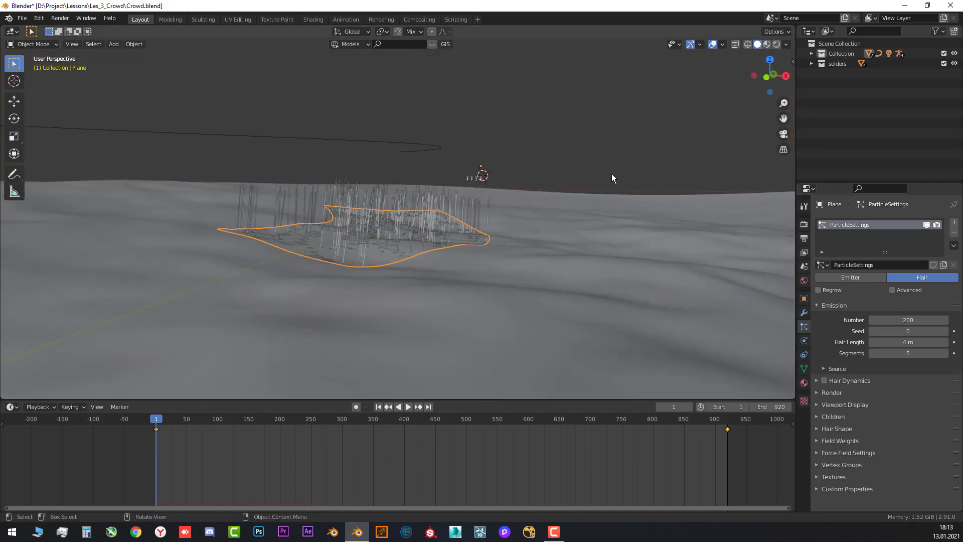
{"action": "scroll", "coordinate": [475, 212], "scroll_direction": "up", "scroll_amount": 3}
{"action": "middle_click_drag", "start_coordinate": [475, 212], "coordinate": [443, 216]}
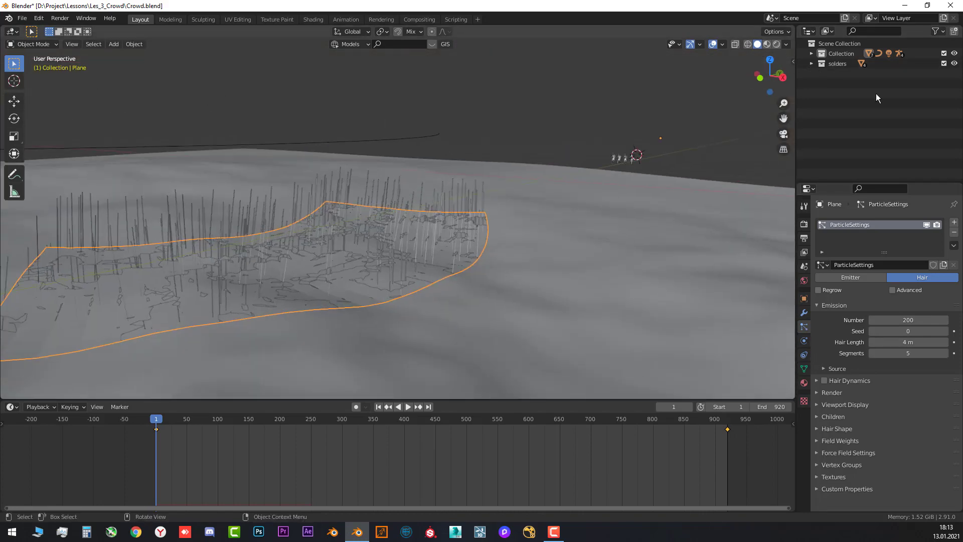
{"action": "left_click", "coordinate": [811, 63]}
{"action": "middle_click_drag", "start_coordinate": [528, 174], "coordinate": [781, 357]}
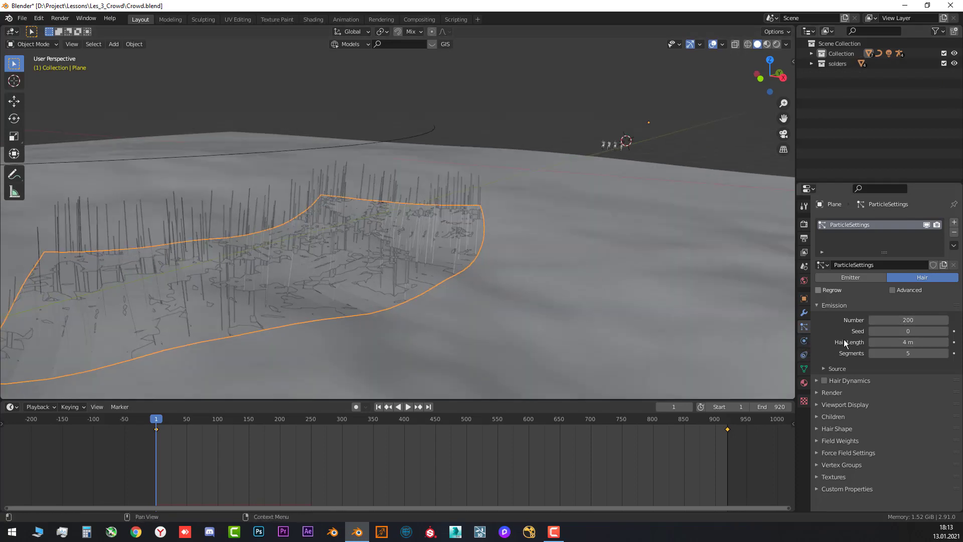
- Enable the Advanced hair settings, collapse the Rotation settings and turn on particle Rotation
{"action": "left_click", "coordinate": [891, 290]}
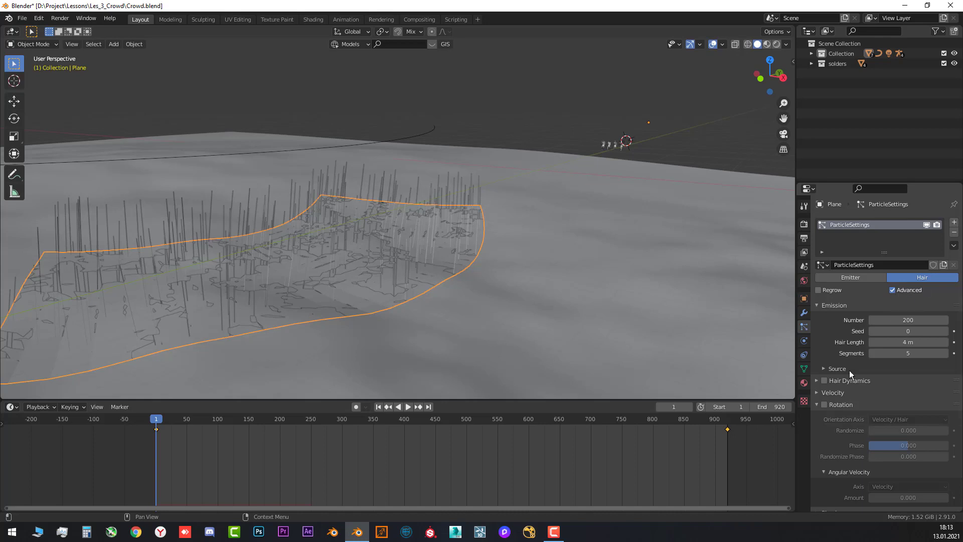
{"action": "scroll", "coordinate": [837, 372], "scroll_direction": "down", "scroll_amount": 5}
{"action": "left_click", "coordinate": [817, 305]}
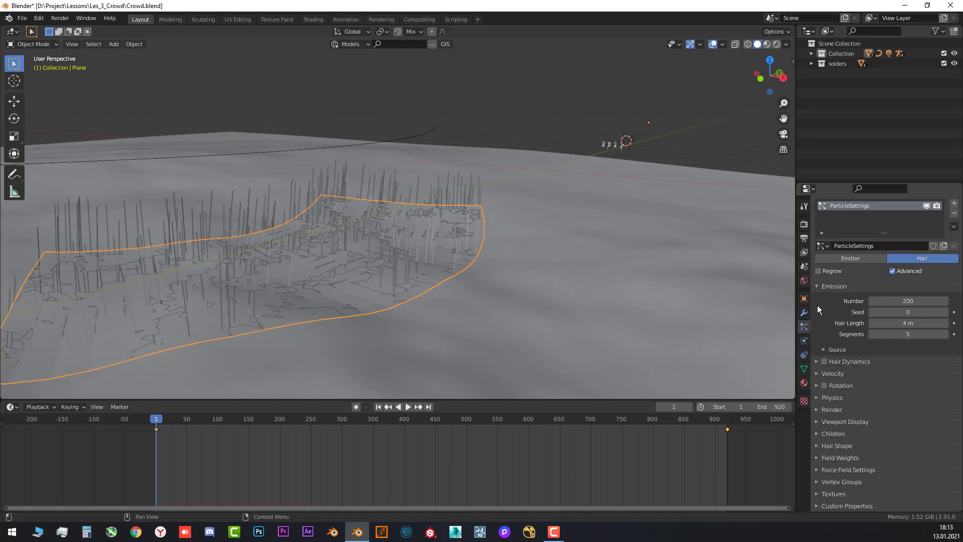
{"action": "left_click", "coordinate": [821, 388]}
{"action": "left_click", "coordinate": [820, 387]}
{"action": "left_click", "coordinate": [823, 385]}
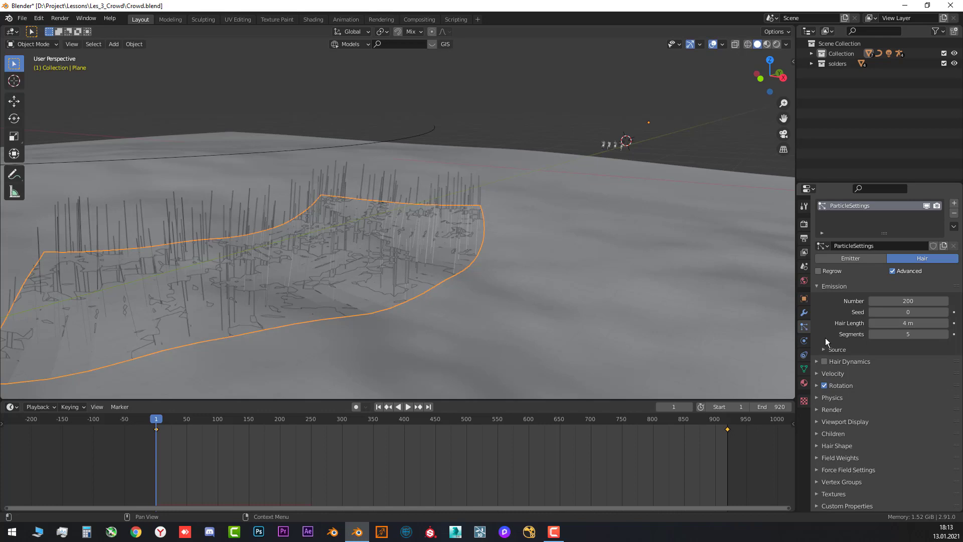
- Render the hair particles as a Collection, using solders as the instance collection
{"action": "left_click", "coordinate": [830, 410]}
{"action": "scroll", "coordinate": [872, 404], "scroll_direction": "down", "scroll_amount": 5}
{"action": "left_click", "coordinate": [894, 325]}
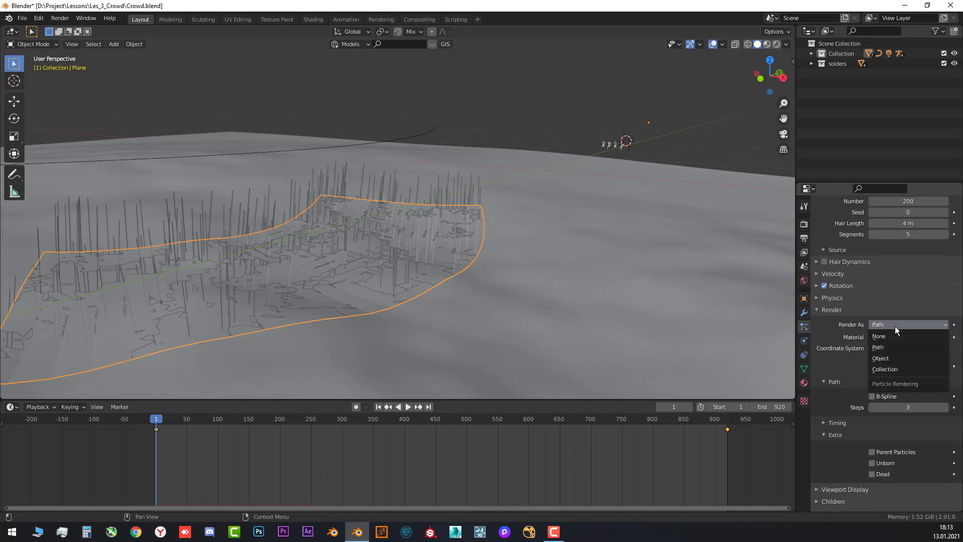
{"action": "left_click", "coordinate": [892, 369]}
{"action": "left_click", "coordinate": [901, 397]}
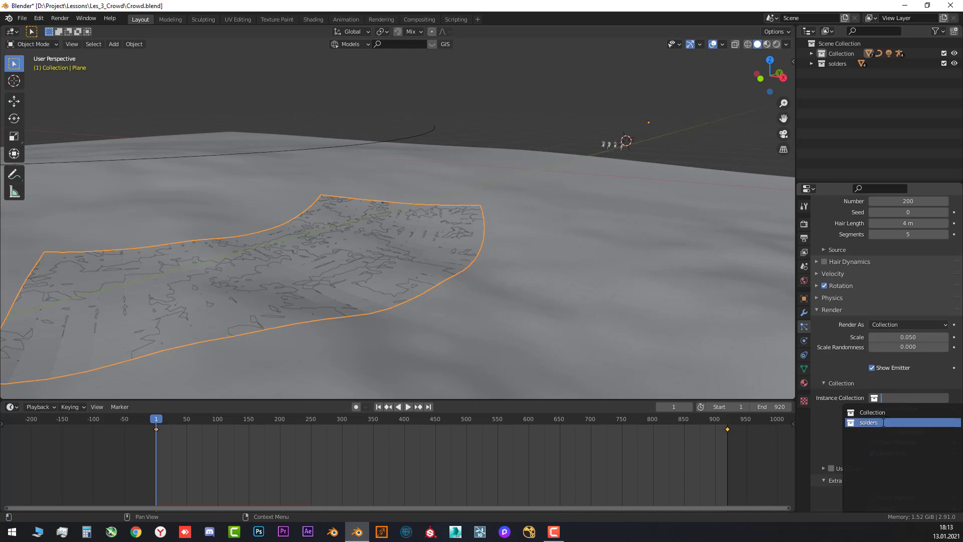
{"action": "left_click", "coordinate": [883, 423]}
- Play the animation briefly to check how the instanced knights move with the plane
{"action": "middle_click_drag", "start_coordinate": [380, 264], "coordinate": [401, 257]}
{"action": "left_click", "coordinate": [409, 406]}
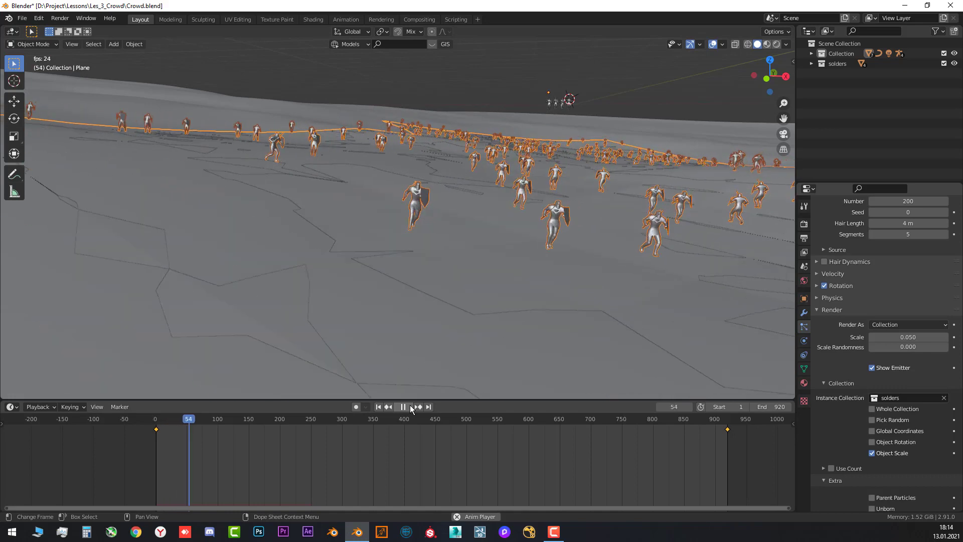
{"action": "left_click", "coordinate": [408, 406]}
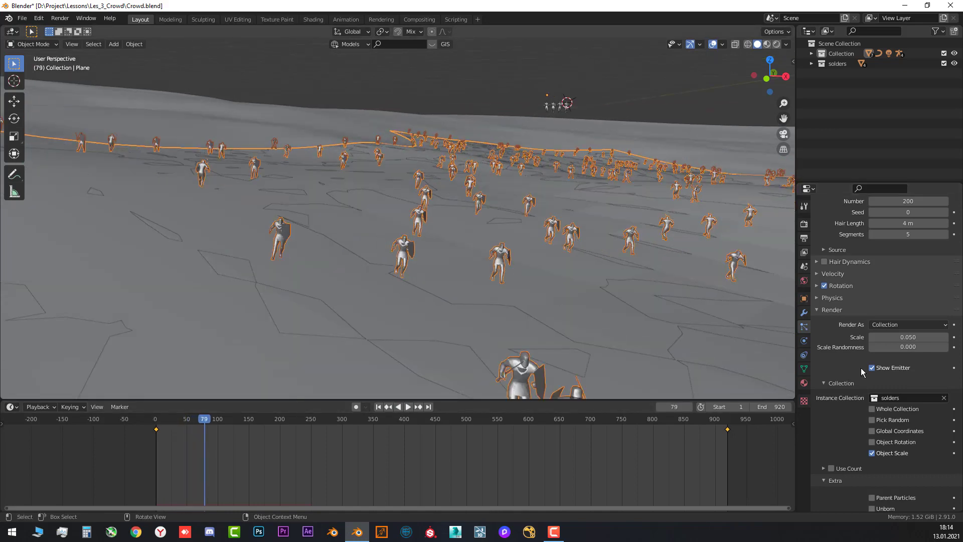
- Set the particle rotation's Orientation Axis to Normal-Tangent
{"action": "left_click", "coordinate": [817, 286]}
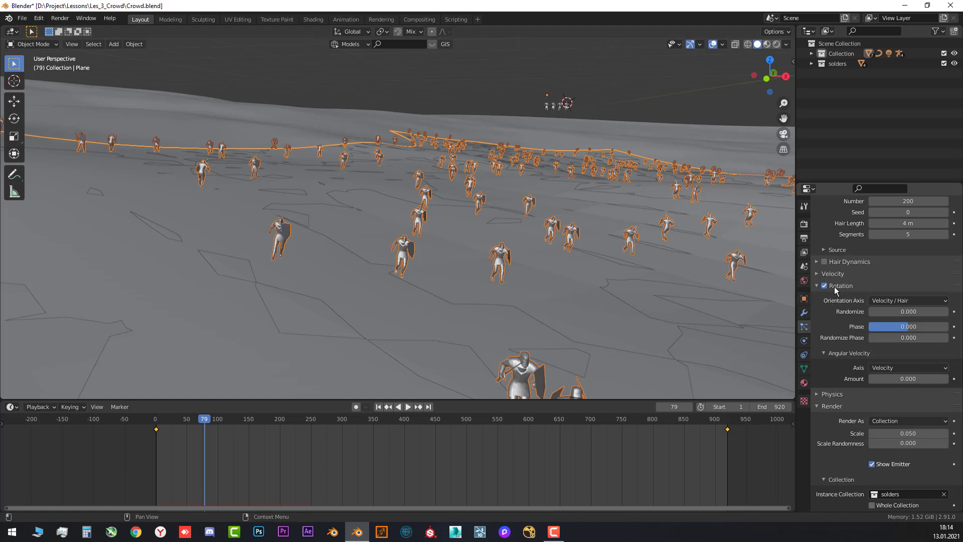
{"action": "left_click", "coordinate": [910, 300]}
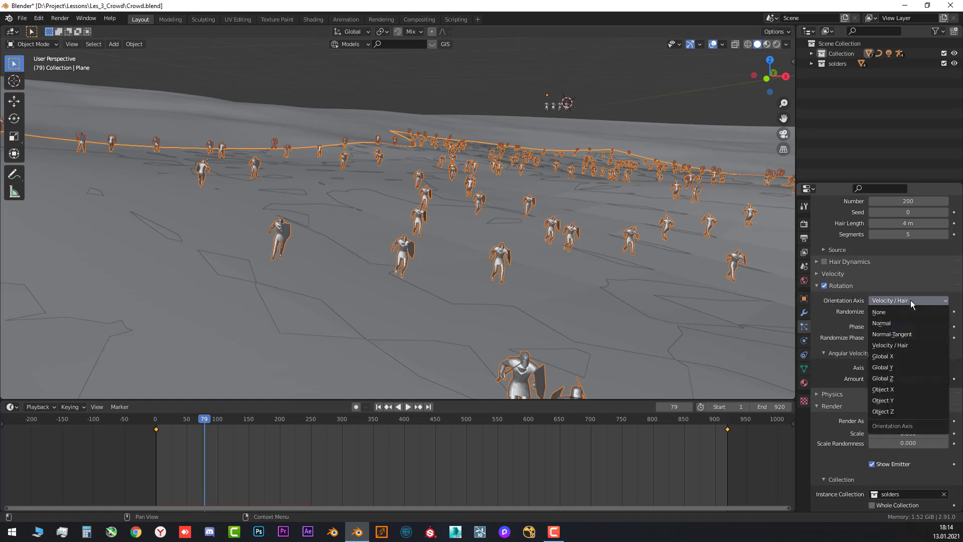
{"action": "left_click", "coordinate": [907, 334]}
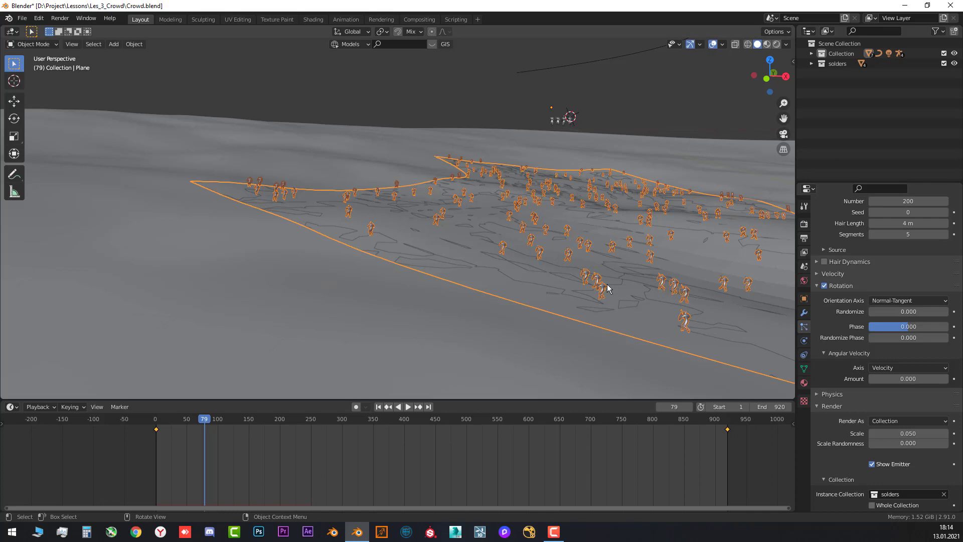
{"action": "scroll", "coordinate": [604, 283], "scroll_direction": "up", "scroll_amount": 1}
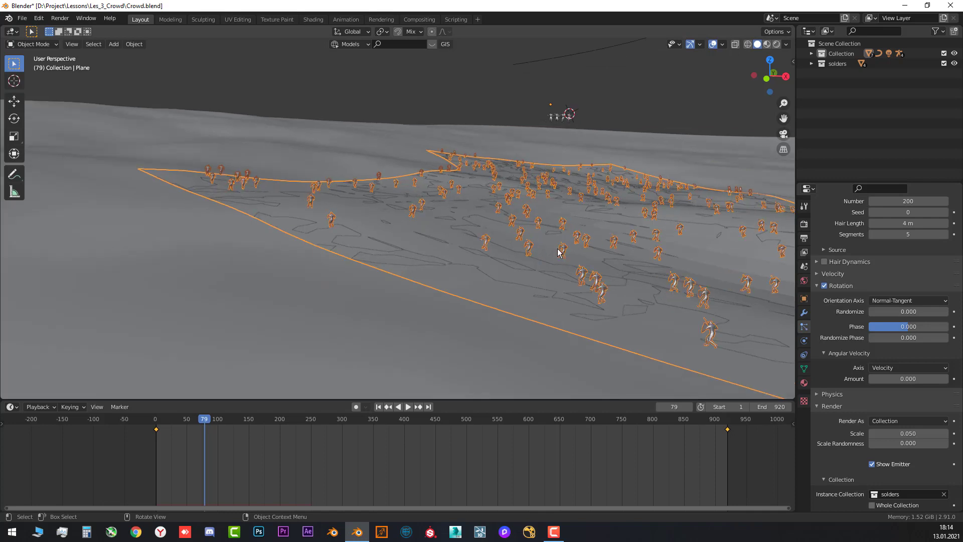
- Capture the plane in top view, mark marching directions on the capture with red arrows, and discard it
{"action": "scroll", "coordinate": [559, 246], "scroll_direction": "down", "scroll_amount": 4}
{"action": "middle_click_drag", "start_coordinate": [554, 166], "coordinate": [475, 172]}
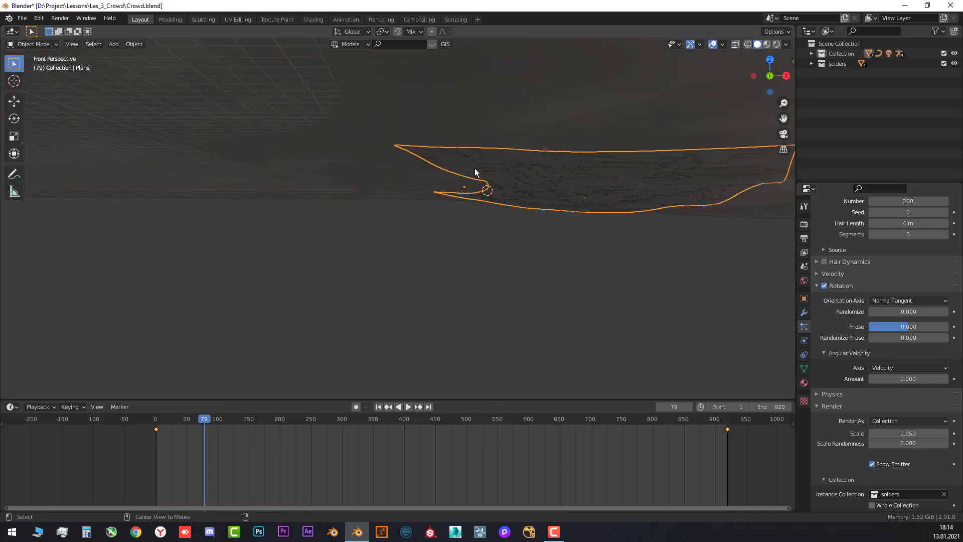
{"action": "key", "text": "KP_7"}
{"action": "scroll", "coordinate": [477, 245], "scroll_direction": "down", "scroll_amount": 2}
{"action": "middle_click_drag", "start_coordinate": [477, 245], "coordinate": [402, 240], "text": "shift"}
{"action": "scroll", "coordinate": [404, 240], "scroll_direction": "down", "scroll_amount": 5}
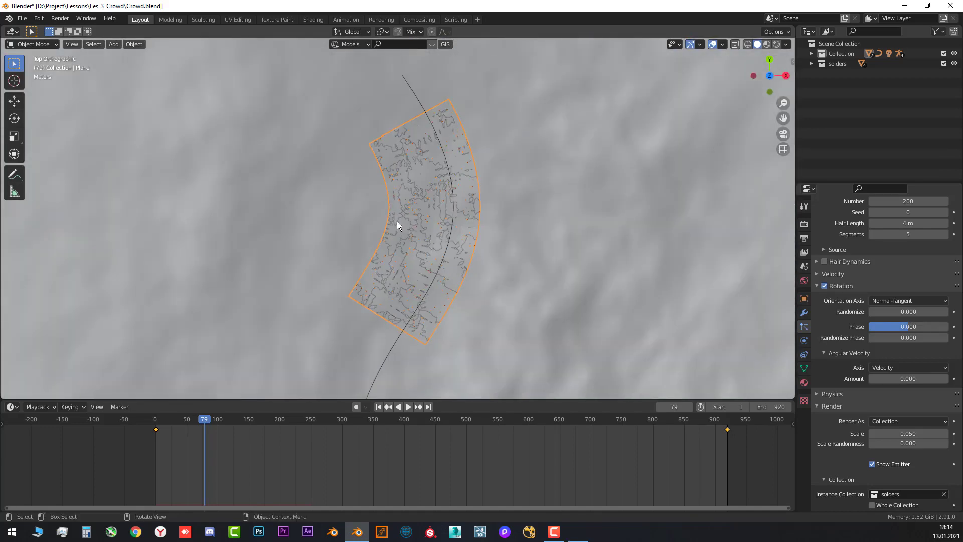
{"action": "key", "text": "Print"}
{"action": "left_click_drag", "start_coordinate": [280, 102], "coordinate": [542, 370]}
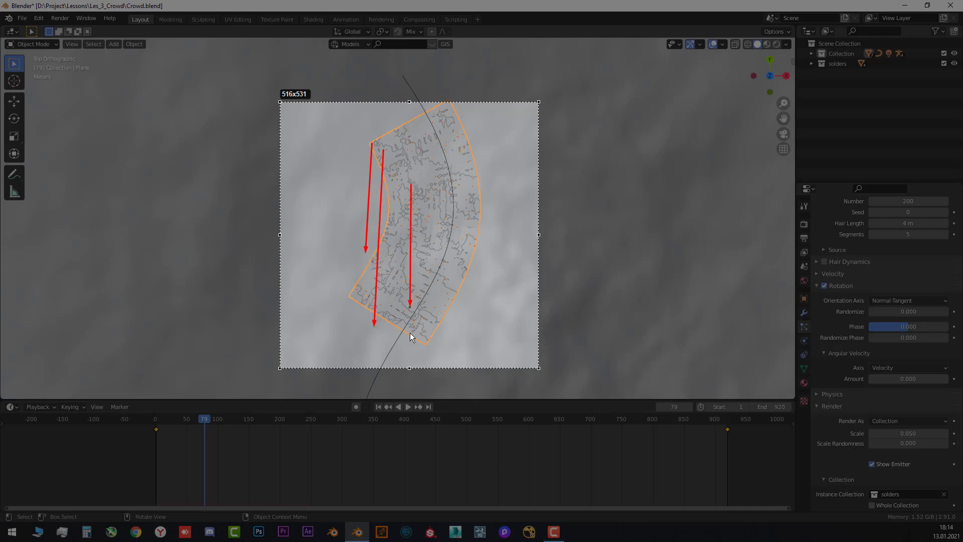
{"action": "left_click_drag", "start_coordinate": [411, 335], "coordinate": [410, 336]}
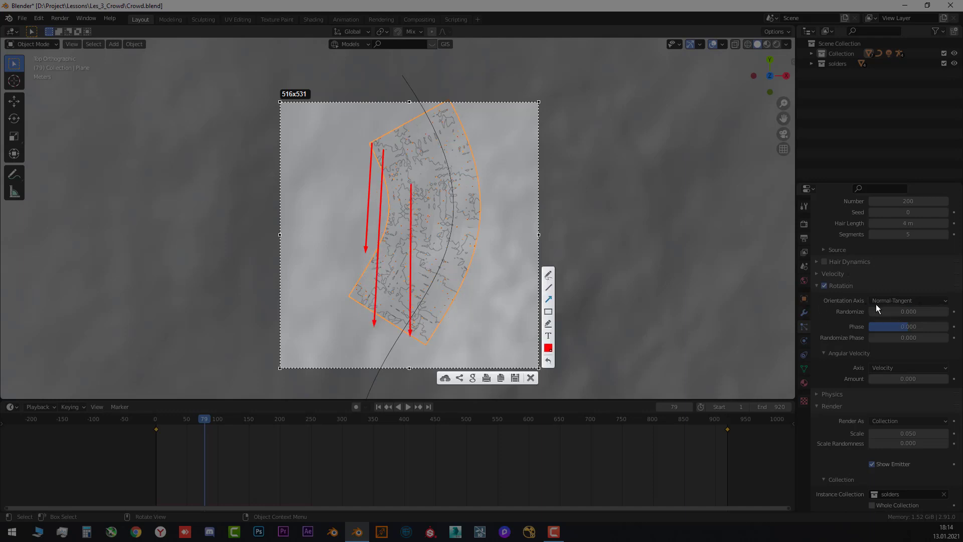
{"action": "left_click_drag", "start_coordinate": [430, 141], "coordinate": [474, 247]}
{"action": "left_click_drag", "start_coordinate": [437, 205], "coordinate": [447, 299]}
{"action": "left_click", "coordinate": [530, 377]}
- Set the particle render Scale to 0.411 and Scale Randomness to 0.204
{"action": "middle_click_drag", "start_coordinate": [425, 271], "coordinate": [447, 246]}
{"action": "scroll", "coordinate": [448, 247], "scroll_direction": "up", "scroll_amount": 3}
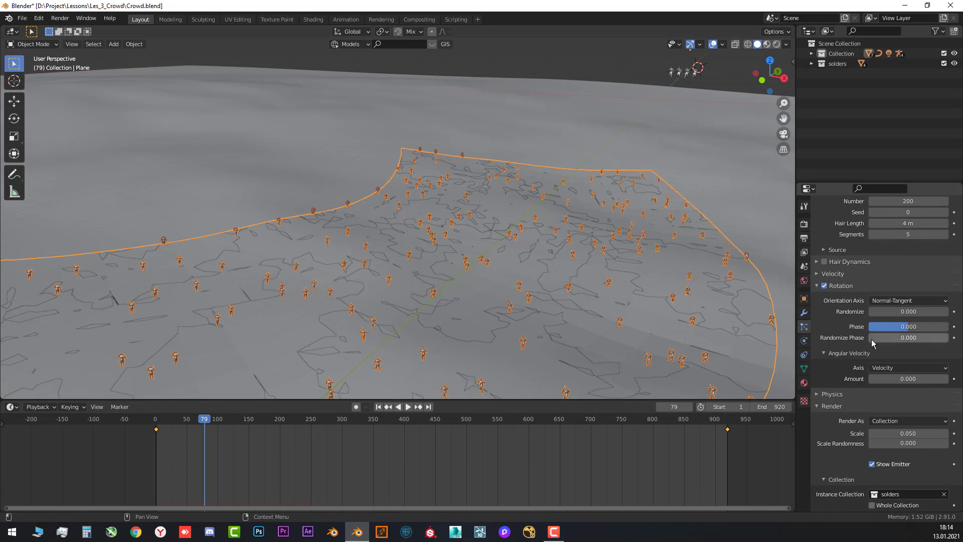
{"action": "left_click", "coordinate": [824, 285]}
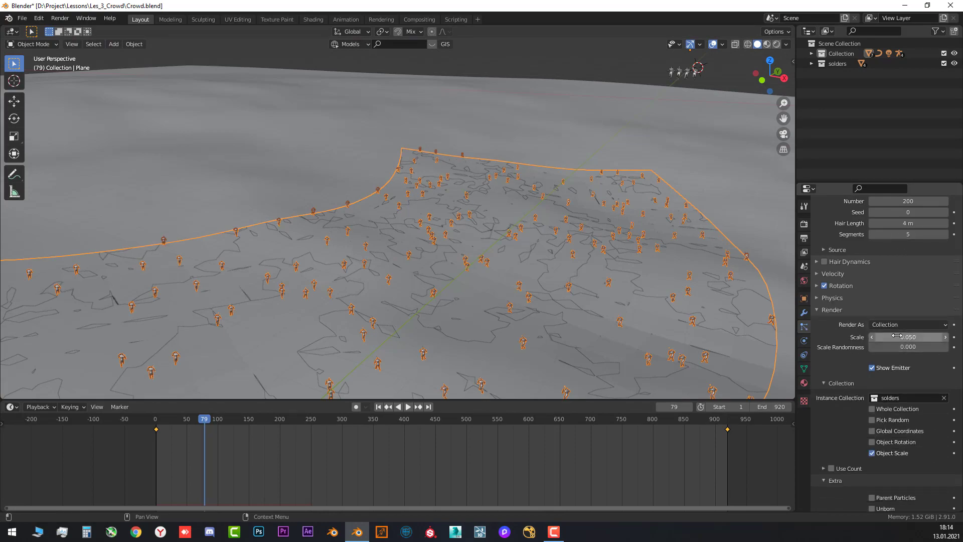
{"action": "left_click_drag", "start_coordinate": [907, 336], "coordinate": [929, 337]}
{"action": "middle_click_drag", "start_coordinate": [382, 183], "coordinate": [414, 245]}
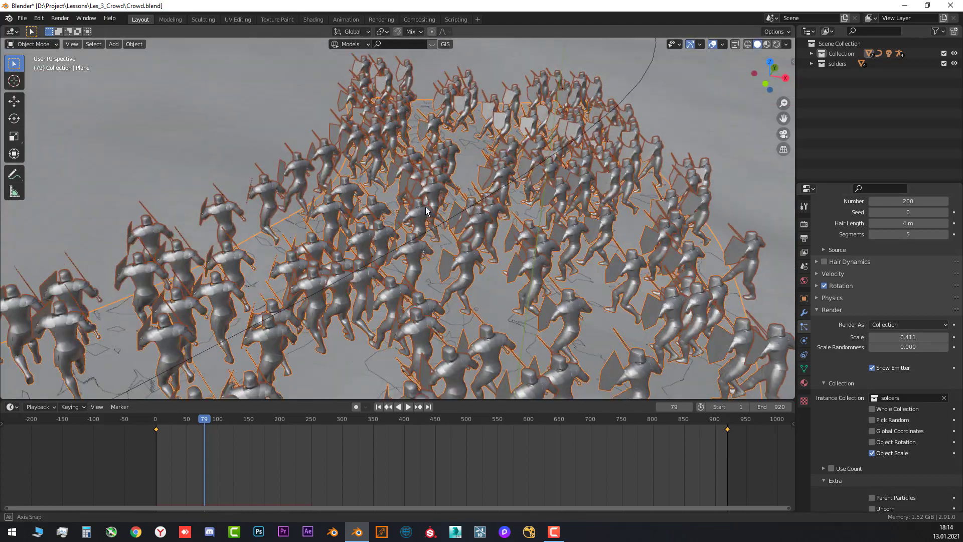
{"action": "scroll", "coordinate": [422, 255], "scroll_direction": "down", "scroll_amount": 3}
{"action": "middle_click_drag", "start_coordinate": [446, 291], "coordinate": [479, 250]}
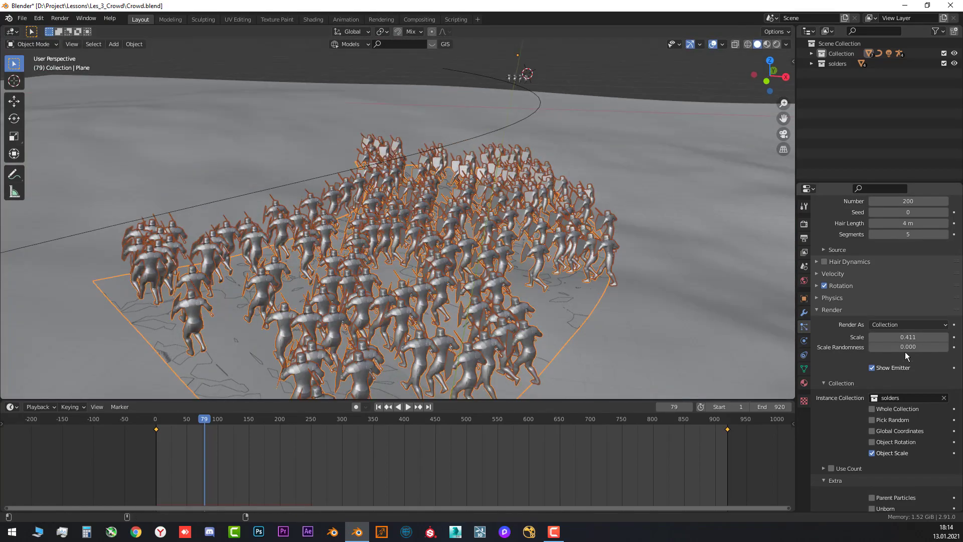
{"action": "left_click_drag", "start_coordinate": [907, 347], "coordinate": [924, 346]}
{"action": "scroll", "coordinate": [753, 294], "scroll_direction": "down", "scroll_amount": 3}
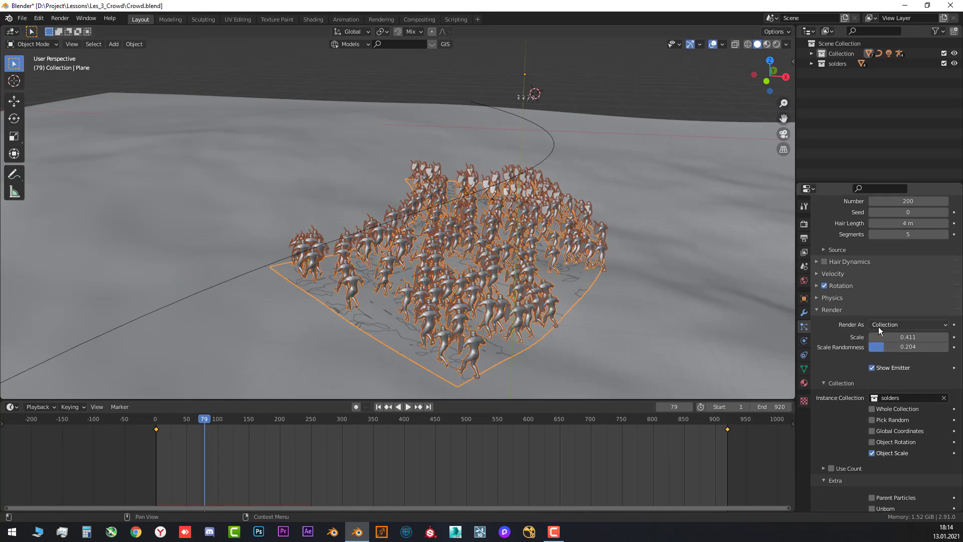
- Collapse the Render settings and set the particle rotation Phase to 0.5
{"action": "left_click", "coordinate": [831, 310]}
{"action": "left_click", "coordinate": [816, 385]}
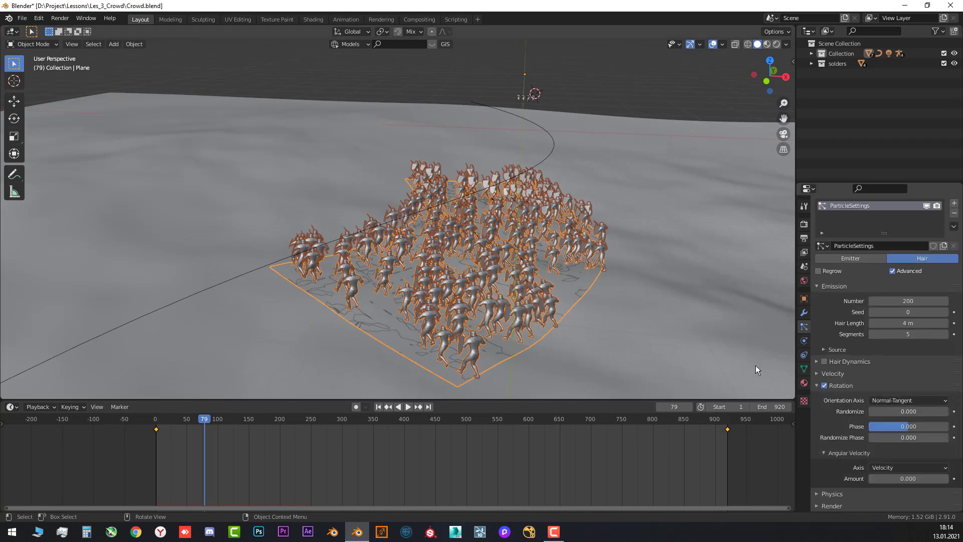
{"action": "scroll", "coordinate": [904, 332], "scroll_direction": "down", "scroll_amount": 5}
{"action": "left_click_drag", "start_coordinate": [905, 330], "coordinate": [922, 330]}
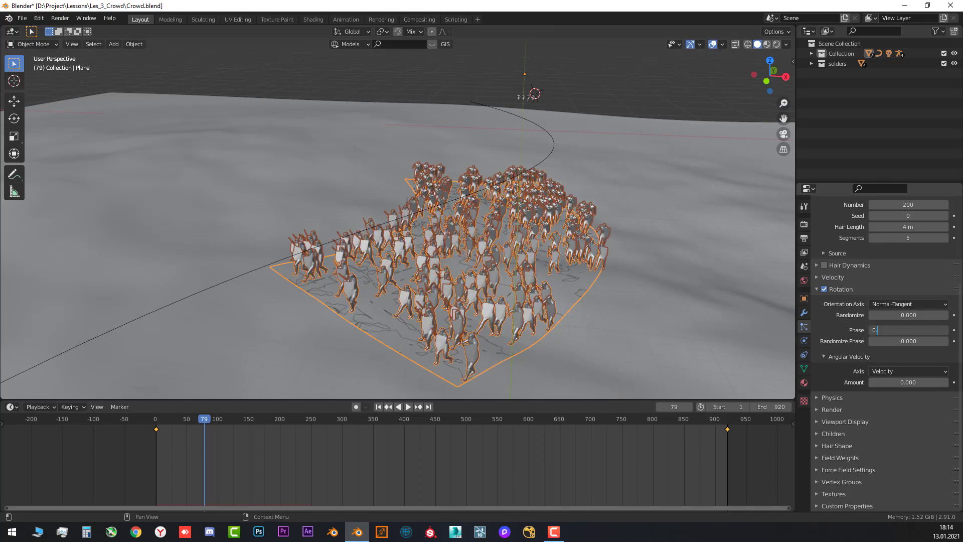
{"action": "type", "text": "5"}
{"action": "key", "text": "Return"}
- Play the animation from frame 1 and preview the marching knights in Rendered shading
{"action": "middle_click_drag", "start_coordinate": [573, 269], "coordinate": [422, 215]}
{"action": "scroll", "coordinate": [449, 253], "scroll_direction": "down", "scroll_amount": 3}
{"action": "left_click", "coordinate": [378, 406]}
{"action": "scroll", "coordinate": [482, 211], "scroll_direction": "up", "scroll_amount": 4}
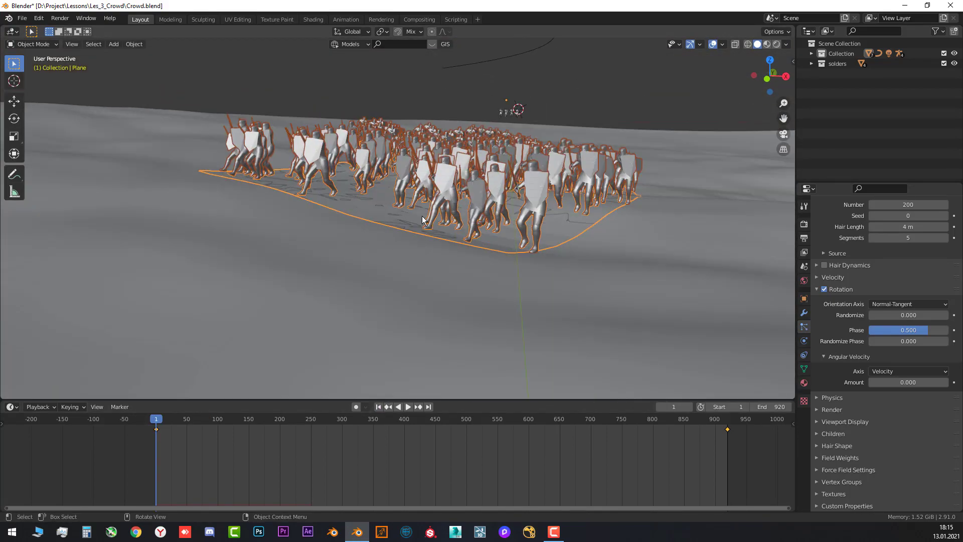
{"action": "left_click", "coordinate": [408, 406]}
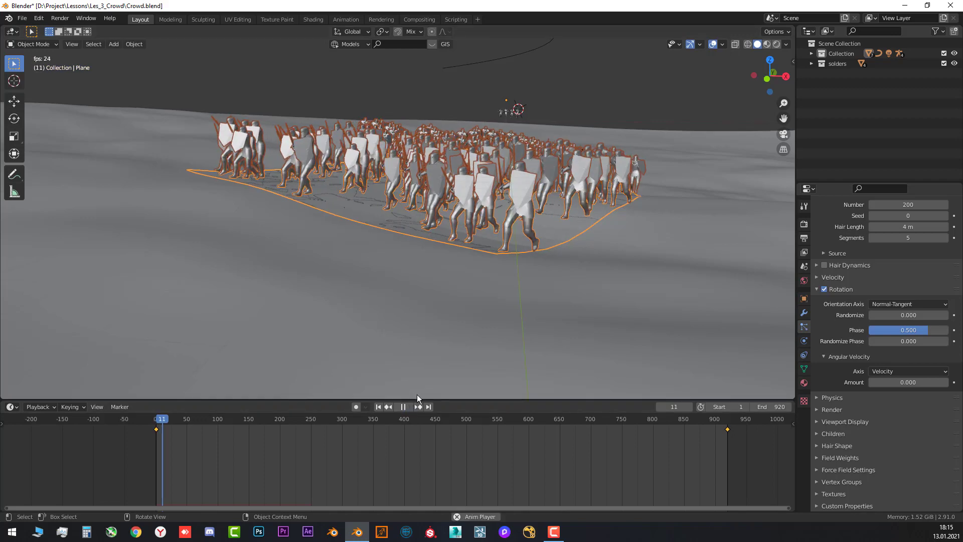
{"action": "key", "text": "z"}
{"action": "left_click", "coordinate": [481, 167]}
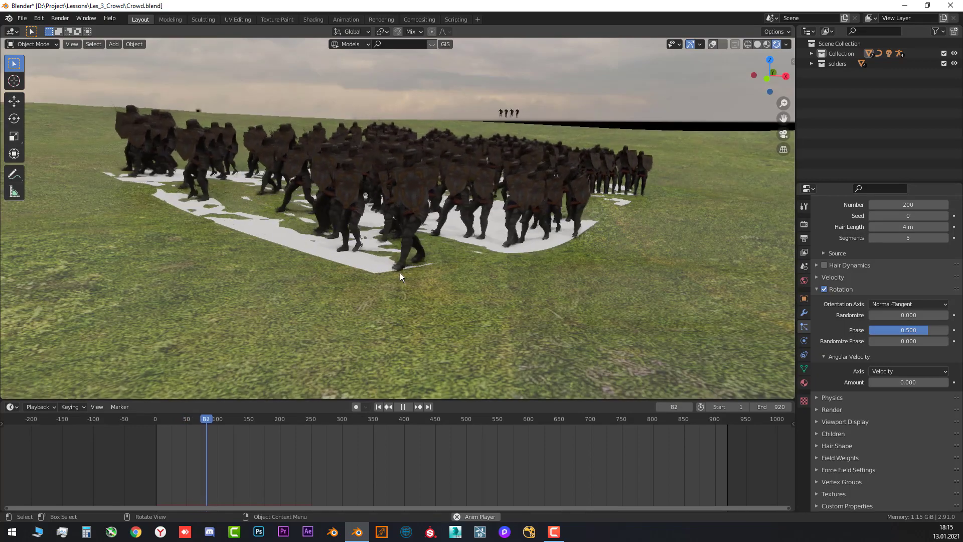
- Return to solid shading with overlays and turn off Show Emitter in the particle system's Viewport Display settings
{"action": "key", "text": "z"}
{"action": "left_click", "coordinate": [405, 263]}
{"action": "key", "text": "alt+shift+z"}
{"action": "left_click", "coordinate": [405, 264]}
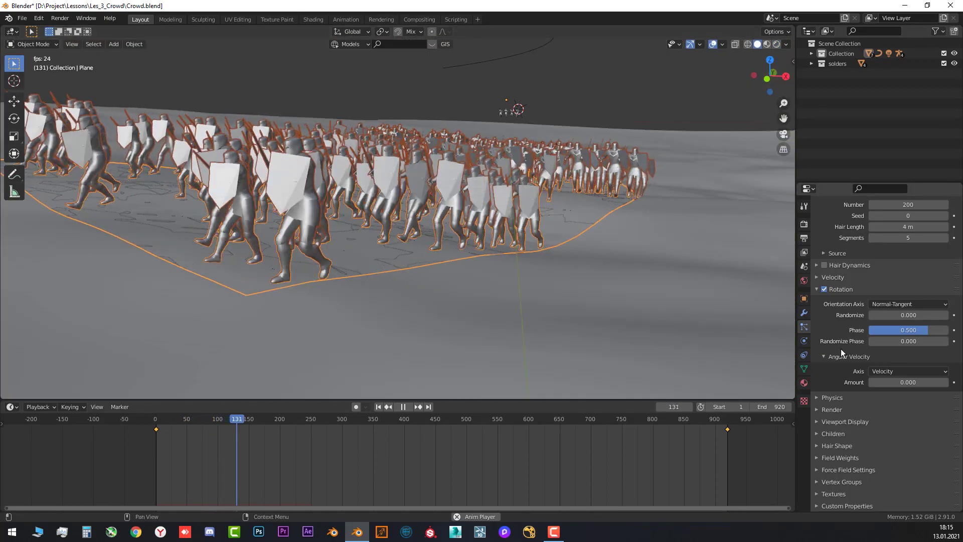
{"action": "left_click", "coordinate": [832, 411]}
{"action": "left_click", "coordinate": [831, 409]}
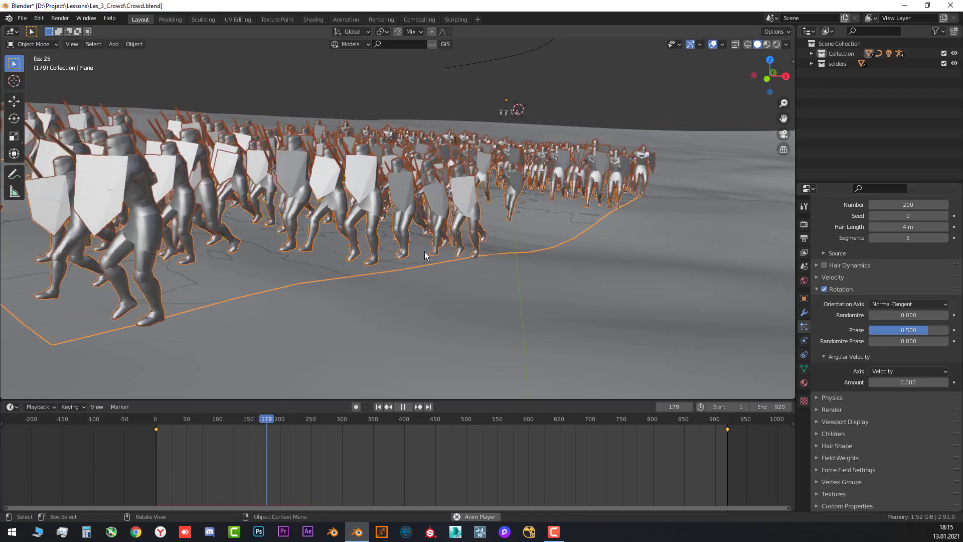
{"action": "left_click", "coordinate": [844, 421]}
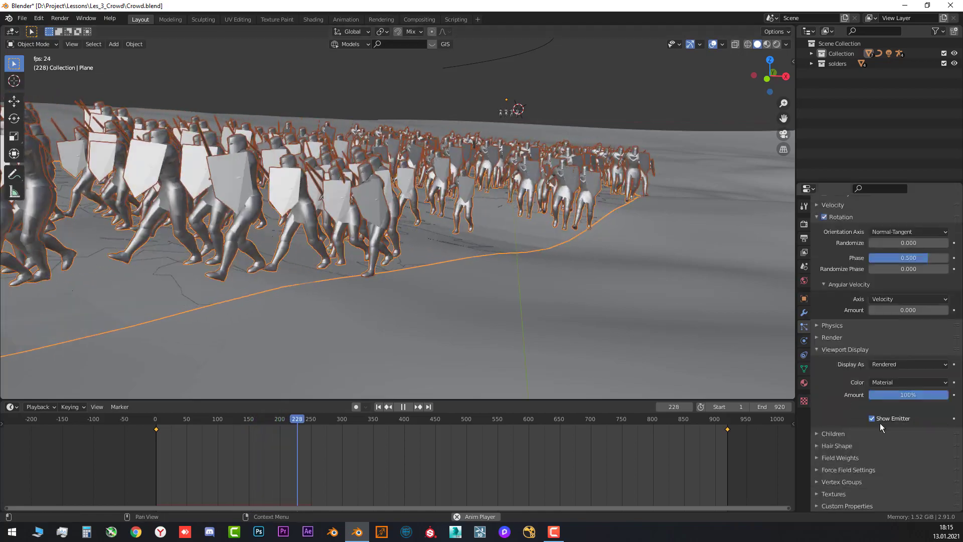
{"action": "middle_click_drag", "start_coordinate": [492, 245], "coordinate": [503, 245]}
- Preview the moving crowd from several angles in Rendered shading with overlays hidden
{"action": "key", "text": "z"}
{"action": "key", "text": "alt+shift+z"}
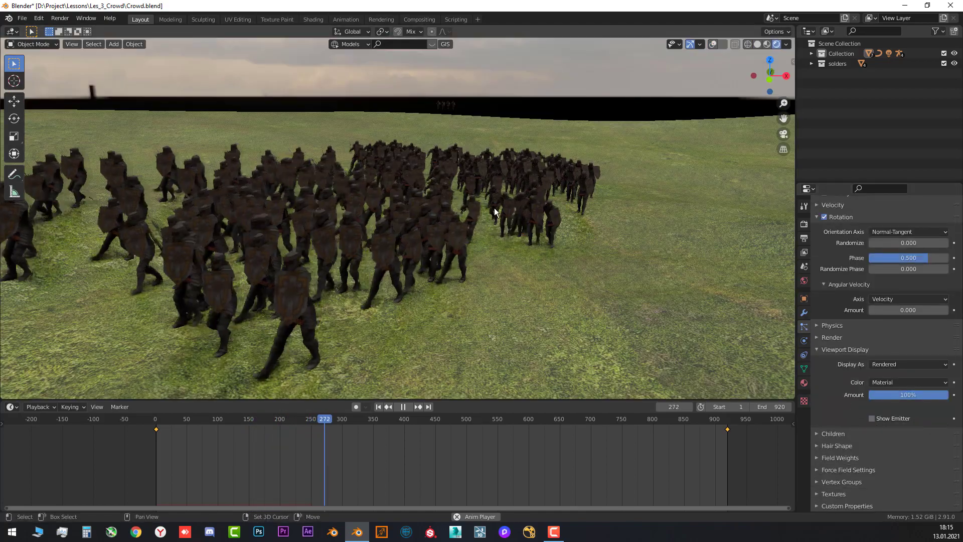
{"action": "mouse_move", "coordinate": [494, 211]}
{"action": "middle_mouse_down", "text": "shift"}
{"action": "mouse_move", "coordinate": [514, 209]}
{"action": "mouse_move", "coordinate": [404, 200]}
{"action": "middle_mouse_up", "text": "shift"}
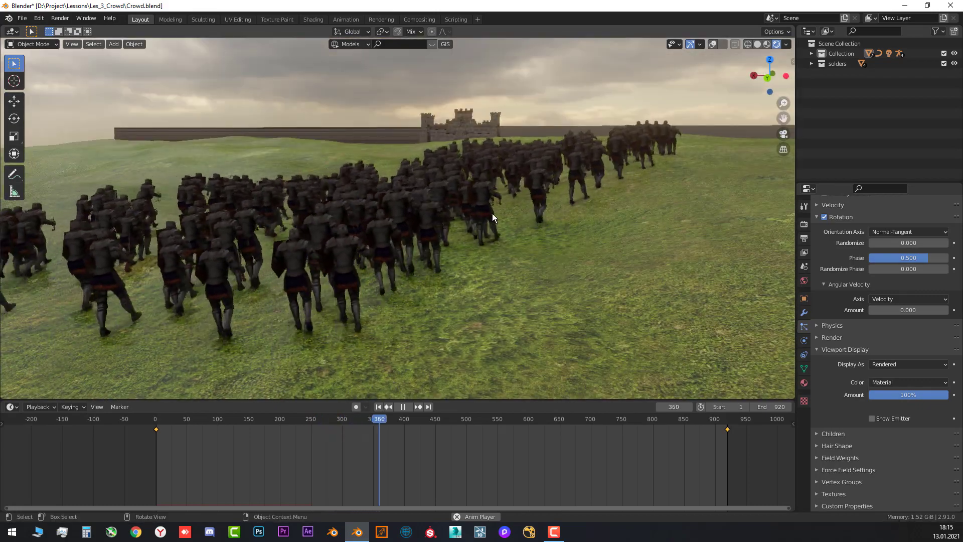
{"action": "mouse_move", "coordinate": [492, 213]}
{"action": "middle_mouse_down"}
{"action": "mouse_move", "coordinate": [507, 218]}
{"action": "mouse_move", "coordinate": [539, 279]}
{"action": "middle_mouse_up"}
{"action": "mouse_move", "coordinate": [516, 225]}
{"action": "middle_mouse_down"}
{"action": "mouse_move", "coordinate": [559, 213]}
{"action": "mouse_move", "coordinate": [622, 170]}
{"action": "middle_mouse_up"}
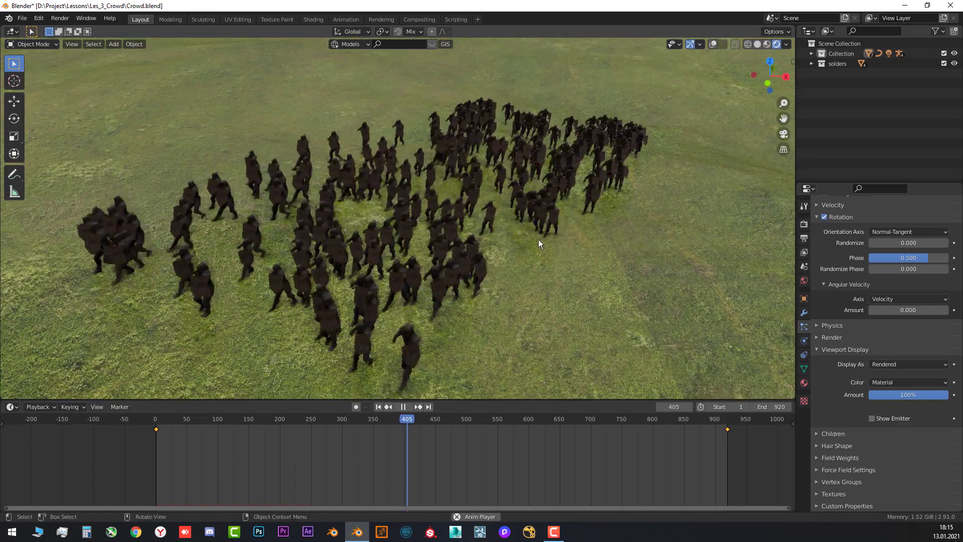
- Stop playback in solid shading with overlays shown, select the emitter plane and scale it by 1.456
{"action": "key", "text": "z"}
{"action": "left_click", "coordinate": [404, 408]}
{"action": "middle_click_drag", "start_coordinate": [448, 291], "coordinate": [455, 158], "text": "shift"}
{"action": "key", "text": "shift+alt+z"}
{"action": "left_click", "coordinate": [473, 215]}
{"action": "scroll", "coordinate": [474, 214], "scroll_direction": "down", "scroll_amount": 2}
{"action": "left_click", "coordinate": [475, 215]}
{"action": "key", "text": "s"}
{"action": "left_click", "coordinate": [649, 185]}
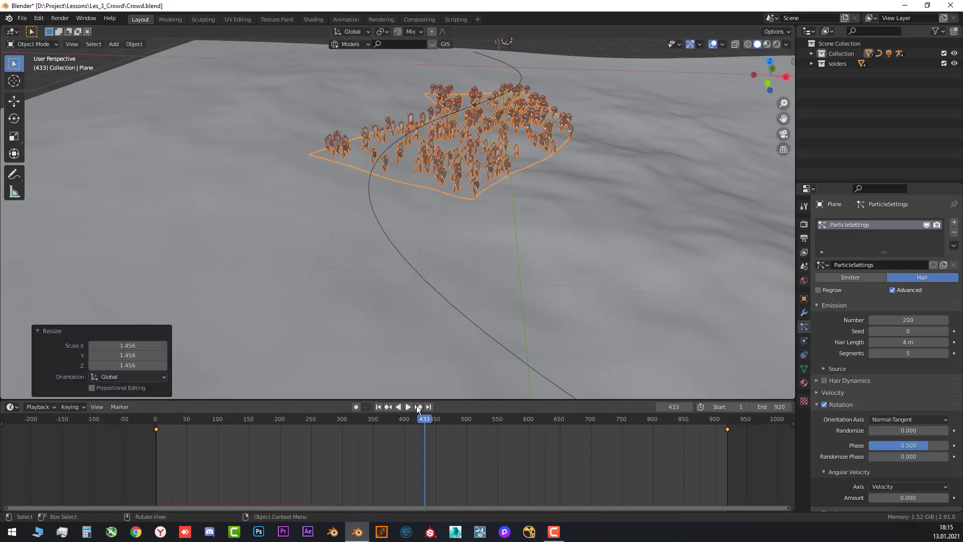
- Play the animation to check the wider-spaced crowd in Rendered shading, return to solid shading and stop playback
{"action": "left_click", "coordinate": [407, 407]}
{"action": "middle_click_drag", "start_coordinate": [461, 210], "coordinate": [443, 206]}
{"action": "scroll", "coordinate": [431, 184], "scroll_direction": "up", "scroll_amount": 3}
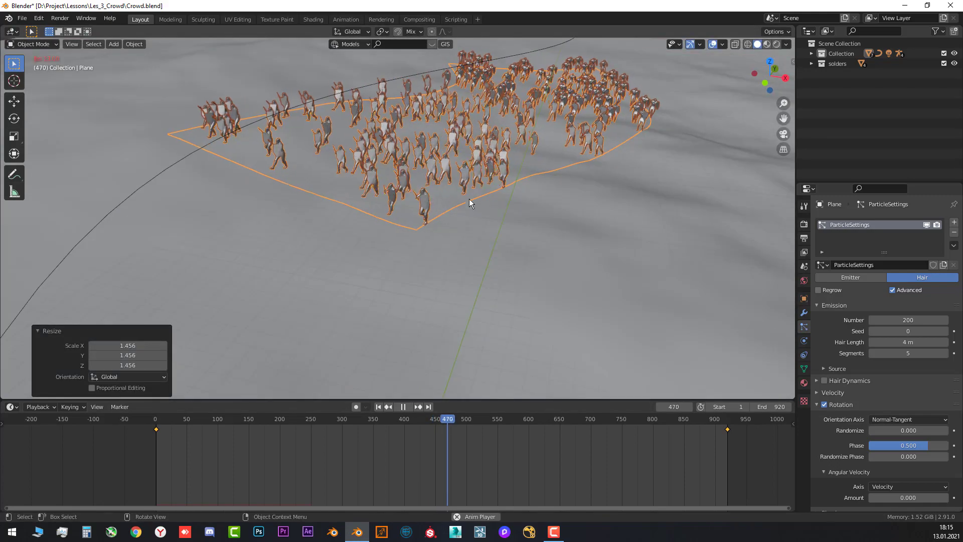
{"action": "key", "text": "z"}
{"action": "middle_click_drag", "start_coordinate": [442, 247], "coordinate": [435, 232]}
{"action": "left_click", "coordinate": [489, 71]}
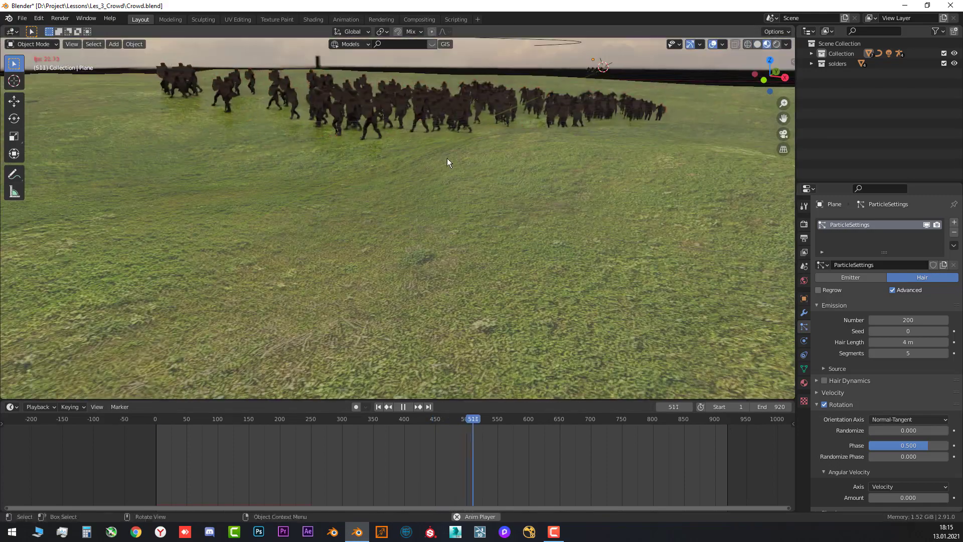
{"action": "scroll", "coordinate": [441, 164], "scroll_direction": "down", "scroll_amount": 2}
{"action": "key", "text": "z"}
{"action": "left_click", "coordinate": [485, 169]}
{"action": "middle_click_drag", "start_coordinate": [401, 208], "coordinate": [415, 240], "text": "shift"}
{"action": "left_click", "coordinate": [403, 409]}
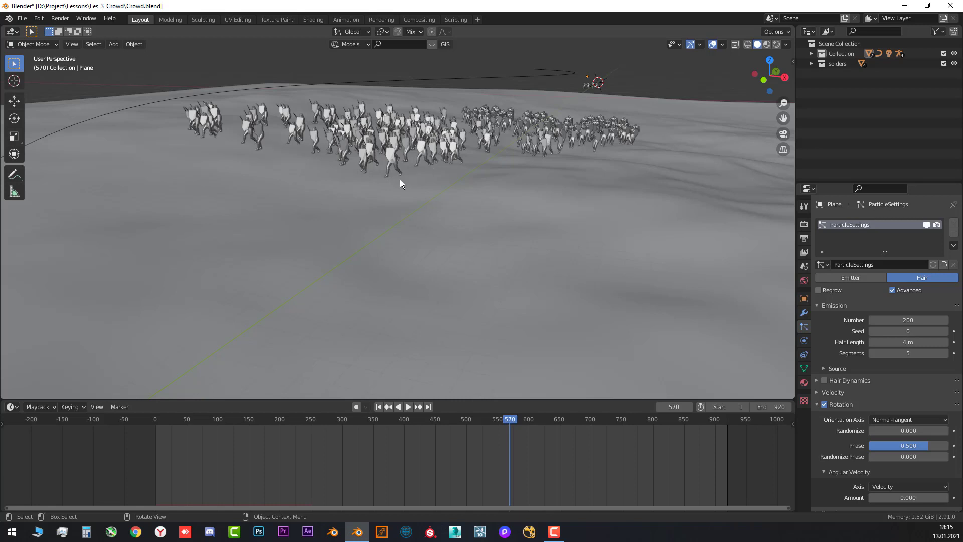
- Select the landscape and replay the animation to examine the crowd's march across the whole terrain
{"action": "left_click", "coordinate": [467, 199]}
{"action": "scroll", "coordinate": [467, 186], "scroll_direction": "down", "scroll_amount": 4}
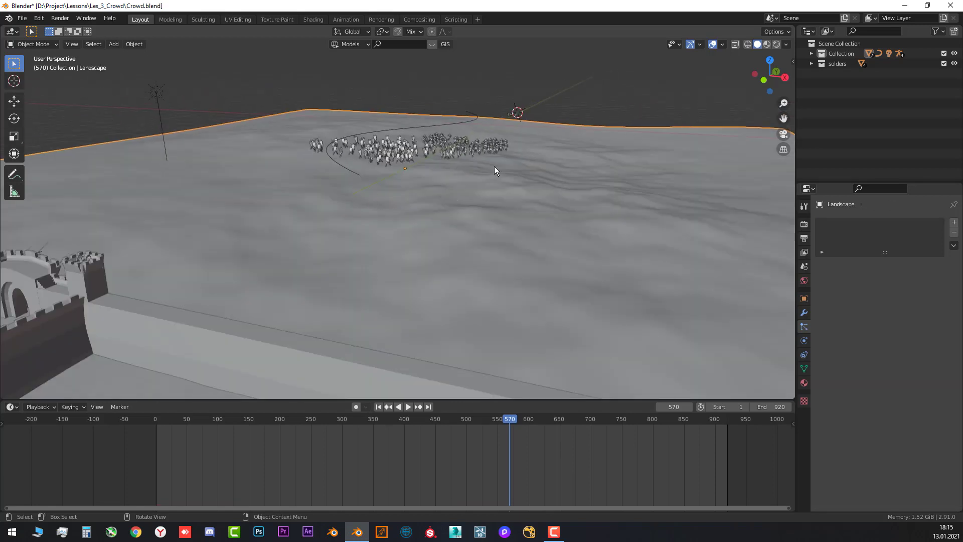
{"action": "middle_click_drag", "start_coordinate": [447, 182], "coordinate": [419, 162]}
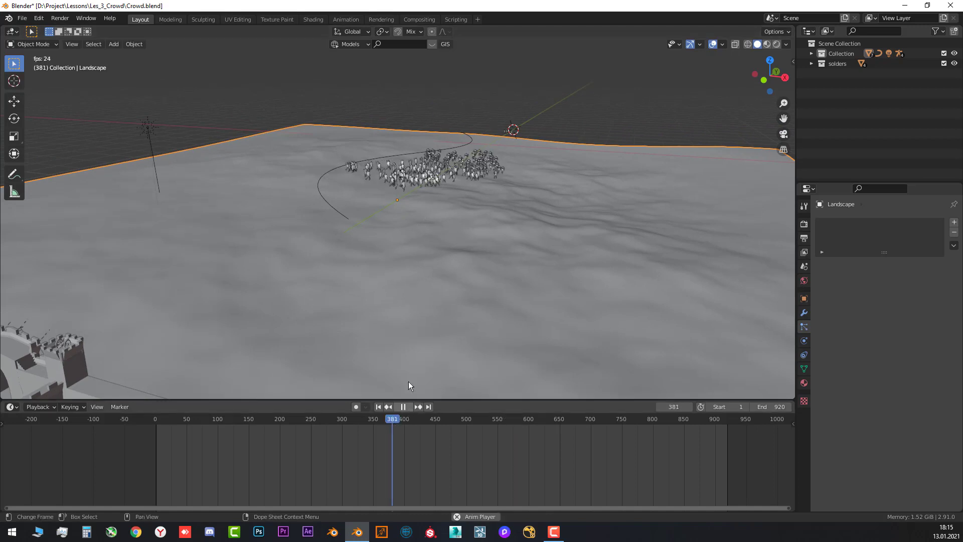
{"action": "scroll", "coordinate": [471, 291], "scroll_direction": "up", "scroll_amount": 2}
{"action": "key", "text": "g"}
{"action": "right_click", "coordinate": [452, 230]}
{"action": "scroll", "coordinate": [456, 189], "scroll_direction": "up", "scroll_amount": 3}
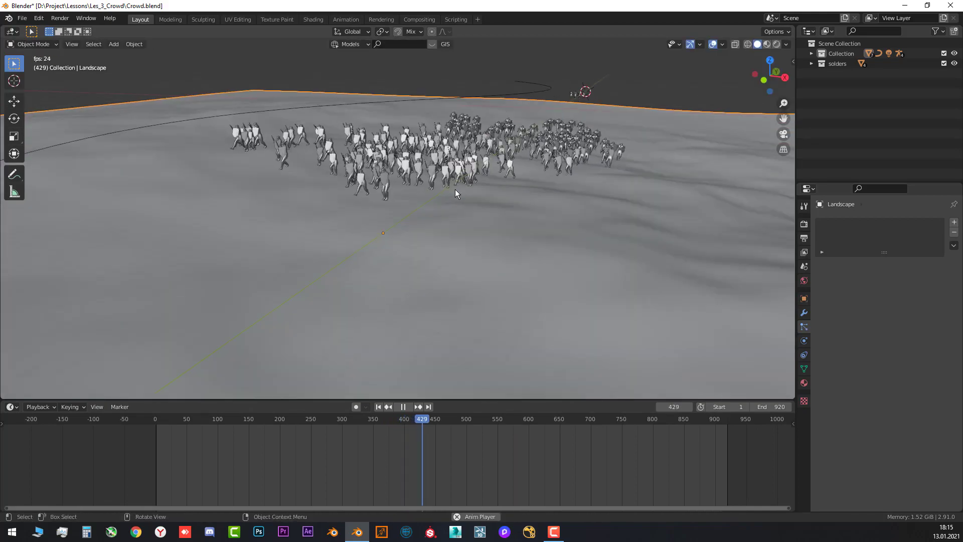
- Try sliding the landscape horizontally during playback to check how the crowd follows the terrain, and cancel the move
{"action": "key", "text": "g"}
{"action": "key", "text": "shift+z"}
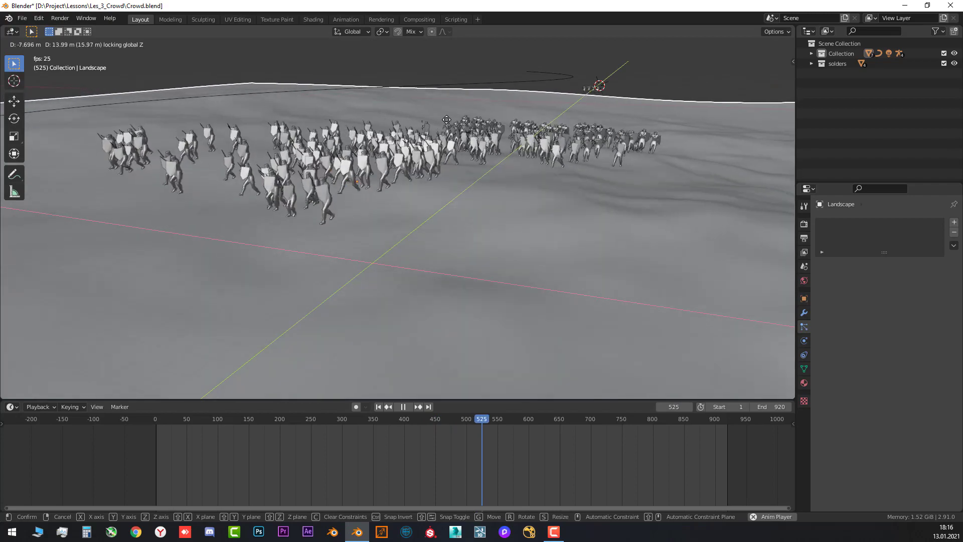
{"action": "right_click", "coordinate": [424, 211]}
- Examine the marching crowd from behind and from the side in solid shading while the animation plays
{"action": "scroll", "coordinate": [430, 210], "scroll_direction": "down", "scroll_amount": 2}
{"action": "middle_click_drag", "start_coordinate": [439, 218], "coordinate": [391, 236]}
{"action": "middle_click_drag", "start_coordinate": [506, 192], "coordinate": [417, 174]}
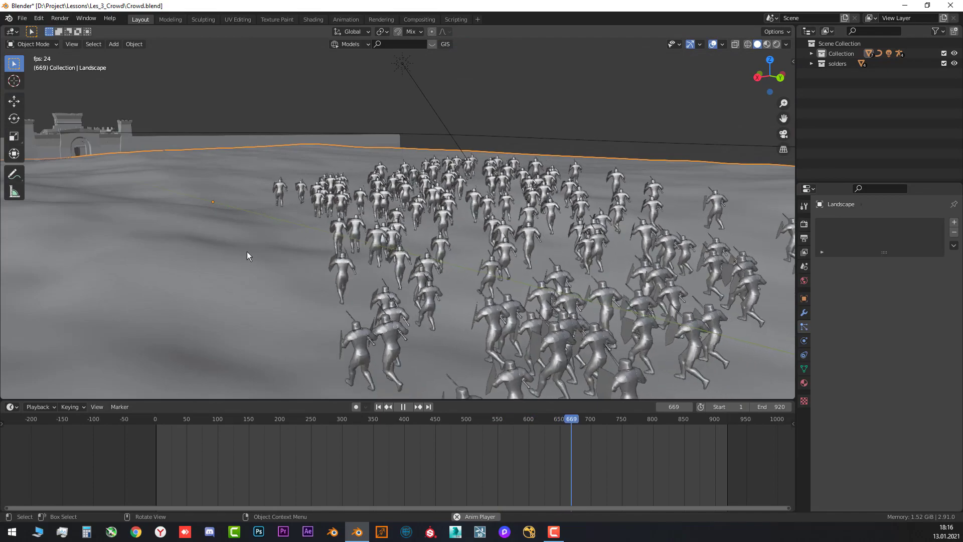
{"action": "middle_click_drag", "start_coordinate": [301, 226], "coordinate": [345, 201]}
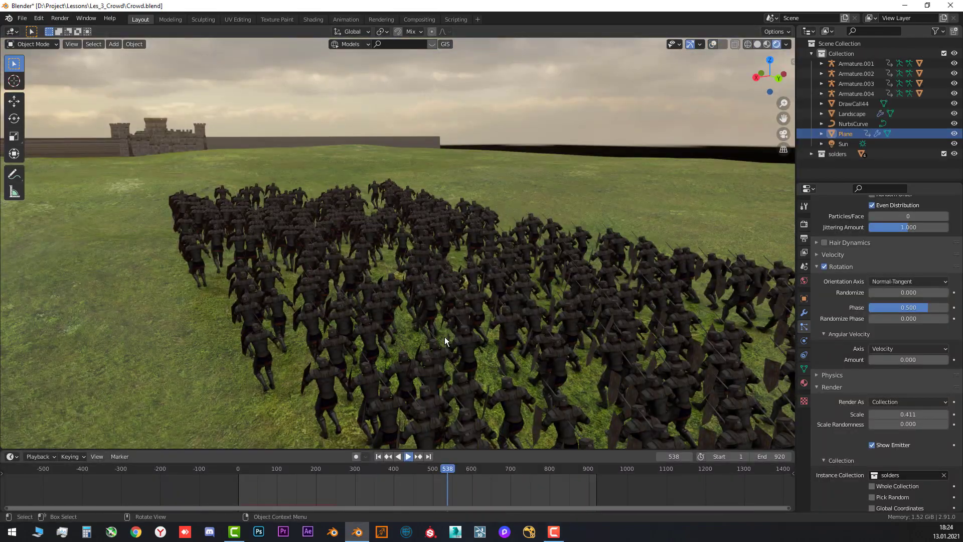
- Examine the denser crowd's march over the grass landscape in Rendered shading, both from afar and close behind the soldiers
{"action": "middle_click_drag", "start_coordinate": [396, 238], "coordinate": [484, 271]}
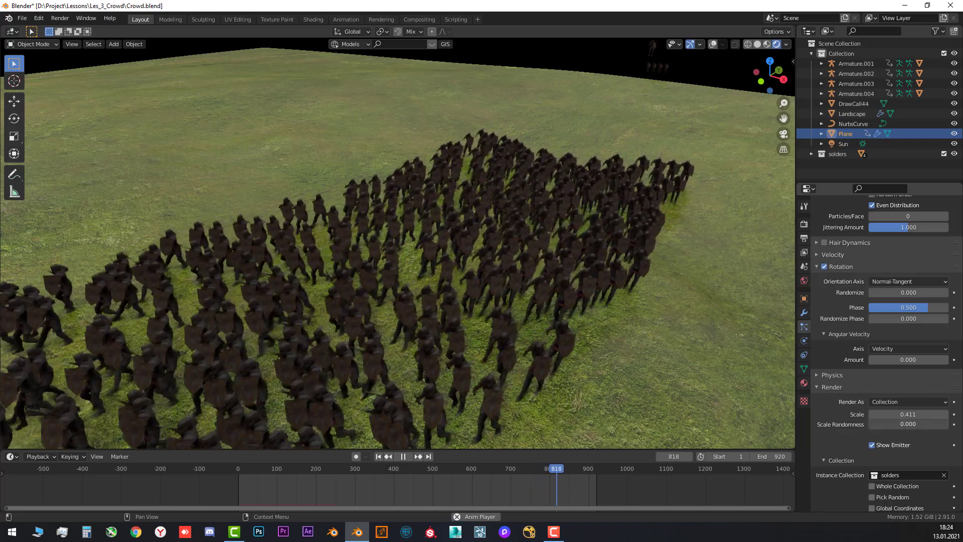
{"action": "mouse_move", "coordinate": [898, 424]}
{"action": "left_mouse_down"}
{"action": "mouse_move", "coordinate": [922, 424]}
{"action": "mouse_move", "coordinate": [895, 424]}
{"action": "left_mouse_up"}
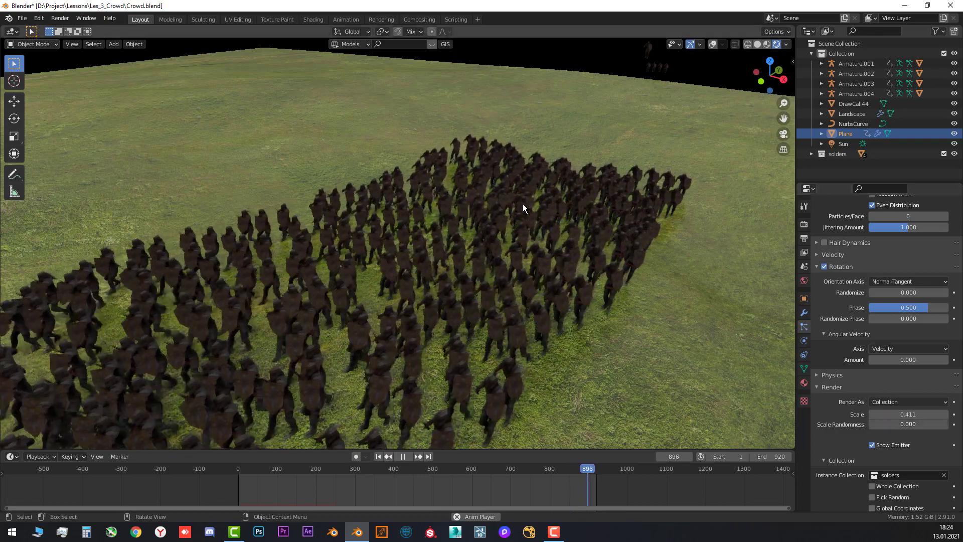
{"action": "scroll", "coordinate": [499, 262], "scroll_direction": "down", "scroll_amount": 3}
{"action": "middle_click_drag", "start_coordinate": [487, 266], "coordinate": [504, 257]}
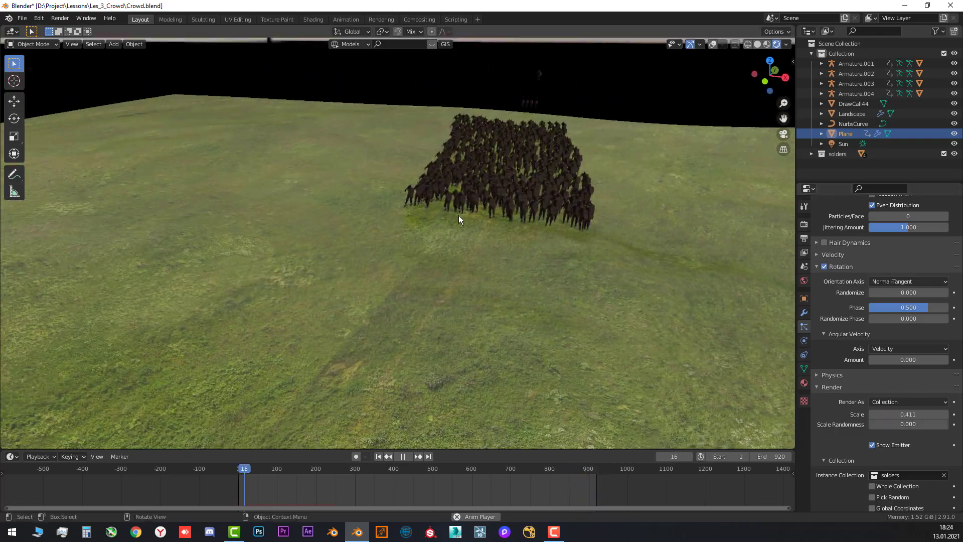
{"action": "middle_click_drag", "start_coordinate": [458, 215], "coordinate": [479, 185]}
{"action": "scroll", "coordinate": [462, 189], "scroll_direction": "down", "scroll_amount": 3}
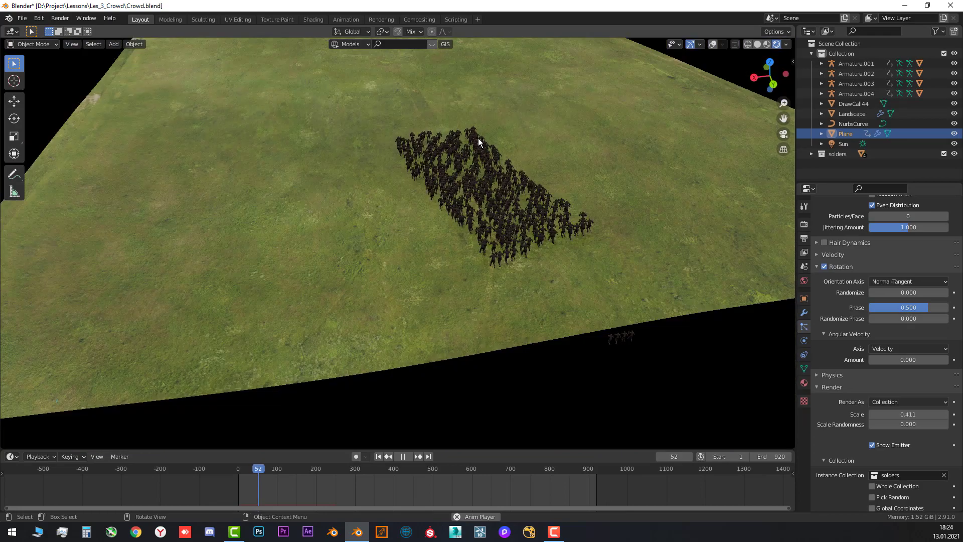
{"action": "scroll", "coordinate": [477, 137], "scroll_direction": "up", "scroll_amount": 4}
{"action": "middle_click_drag", "start_coordinate": [477, 138], "coordinate": [449, 246]}
{"action": "scroll", "coordinate": [454, 196], "scroll_direction": "up", "scroll_amount": 3}
{"action": "middle_click_drag", "start_coordinate": [449, 246], "coordinate": [459, 292], "text": "shift"}
{"action": "scroll", "coordinate": [527, 260], "scroll_direction": "up", "scroll_amount": 2}
{"action": "scroll", "coordinate": [498, 239], "scroll_direction": "up", "scroll_amount": 3}
{"action": "scroll", "coordinate": [459, 293], "scroll_direction": "down", "scroll_amount": 2}
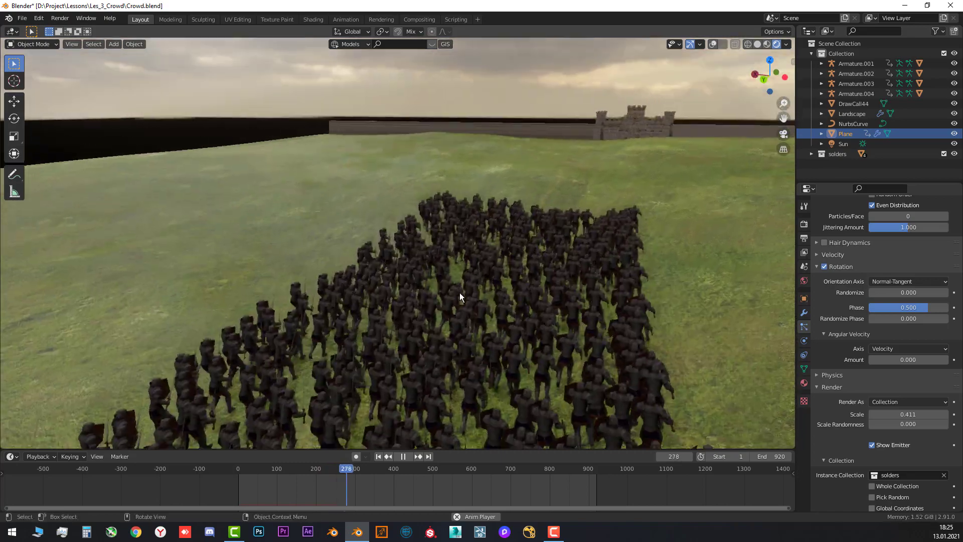